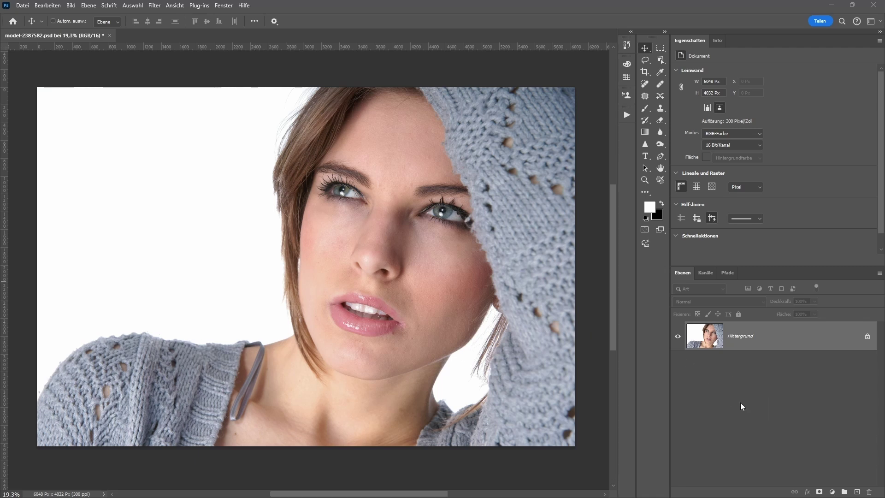
Add a Hue/Saturation (Farbton/Sättigung) adjustment layer with hue +180, turning the portrait blue.
{"action": "left_click", "coordinate": [833, 491]}
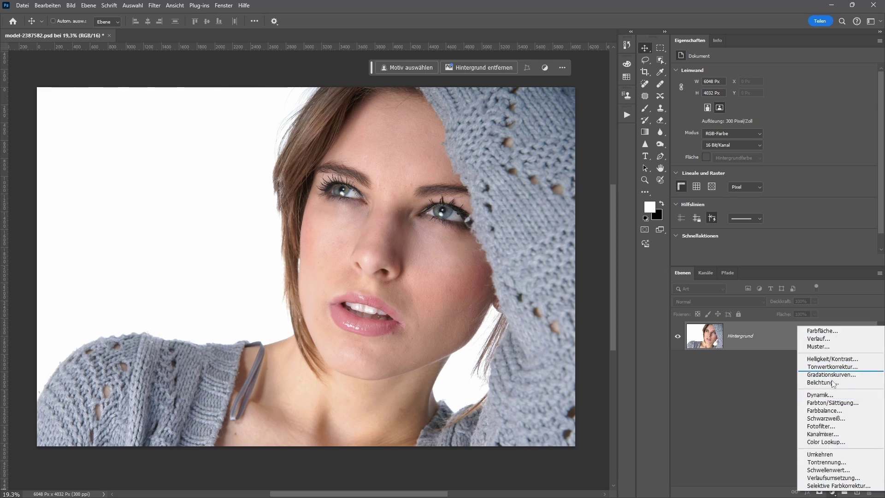
{"action": "left_click", "coordinate": [828, 404]}
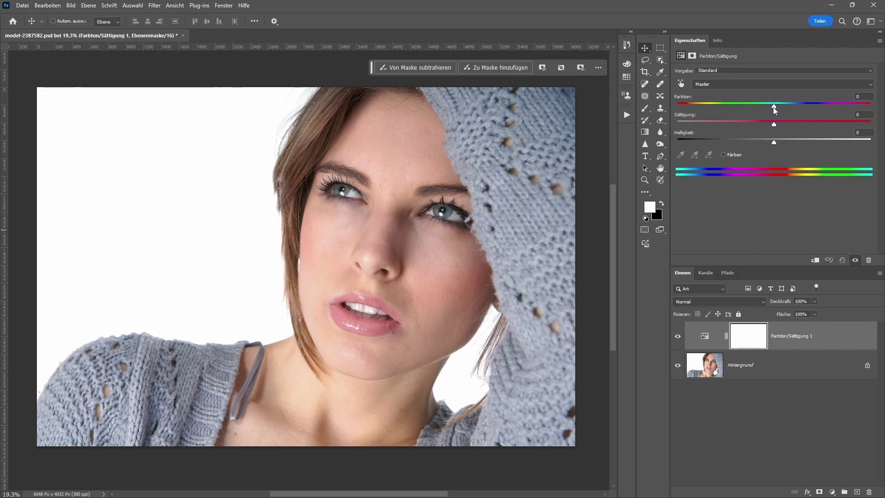
{"action": "mouse_move", "coordinate": [773, 106]}
{"action": "left_mouse_down"}
{"action": "mouse_move", "coordinate": [874, 99]}
{"action": "mouse_move", "coordinate": [710, 110]}
{"action": "mouse_move", "coordinate": [872, 120]}
{"action": "left_mouse_up"}
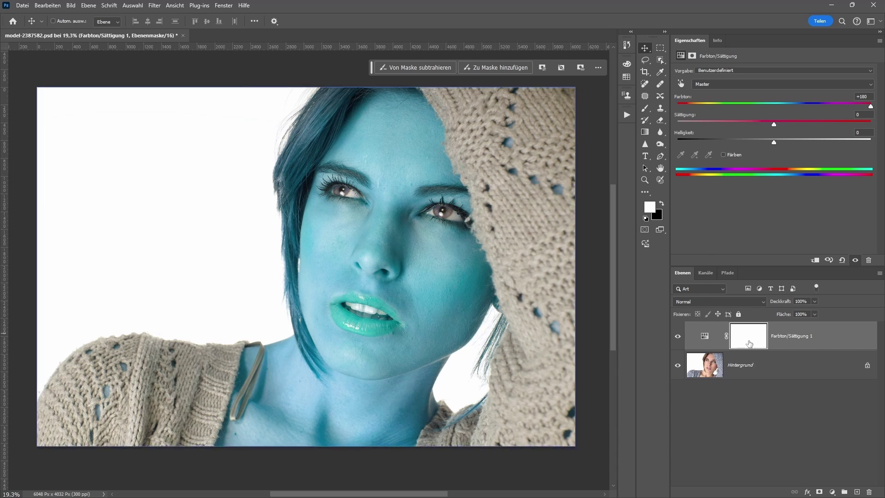
Invert the Hue/Saturation mask to black, then brush white along the lower-lip edge.
{"action": "key", "text": "ctrl+i"}
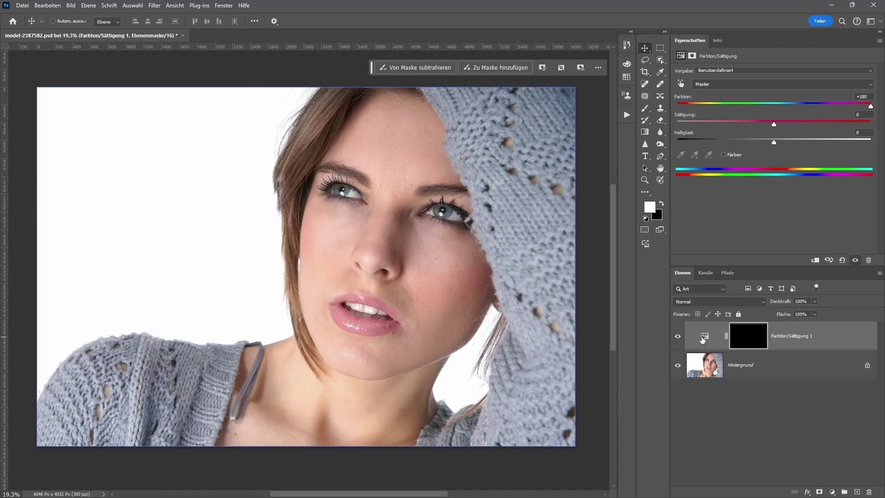
{"action": "left_click", "coordinate": [645, 108]}
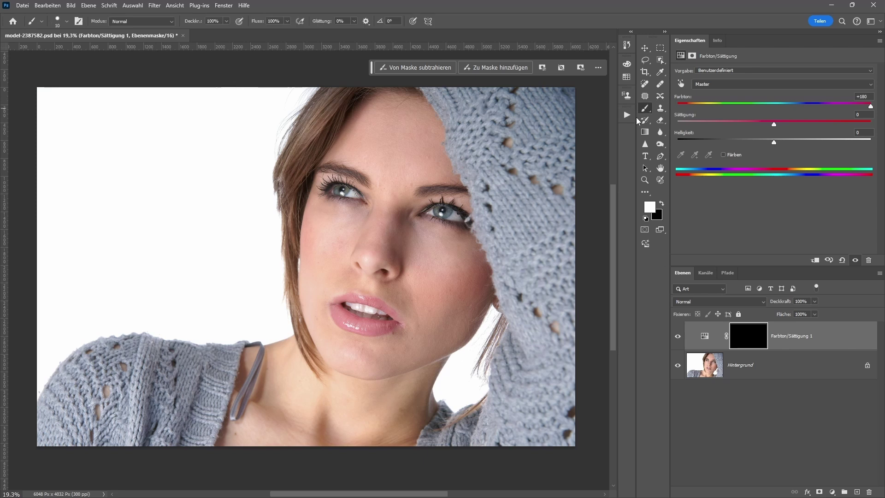
{"action": "scroll", "coordinate": [379, 327], "scroll_direction": "up", "scroll_amount": 8}
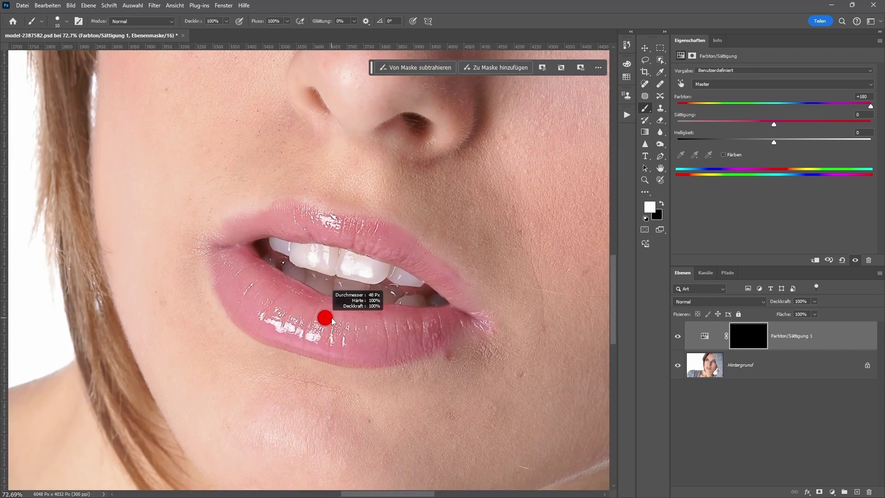
{"action": "left_click_drag", "start_coordinate": [332, 214], "coordinate": [314, 226]}
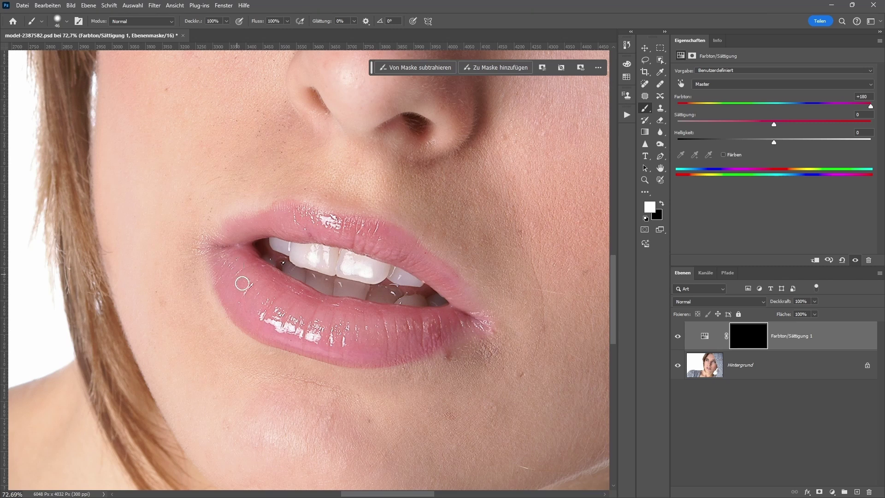
{"action": "left_click_drag", "start_coordinate": [242, 283], "coordinate": [241, 286]}
{"action": "mouse_move", "coordinate": [245, 330]}
{"action": "left_mouse_down"}
{"action": "mouse_move", "coordinate": [368, 364]}
{"action": "mouse_move", "coordinate": [458, 341]}
{"action": "left_mouse_up"}
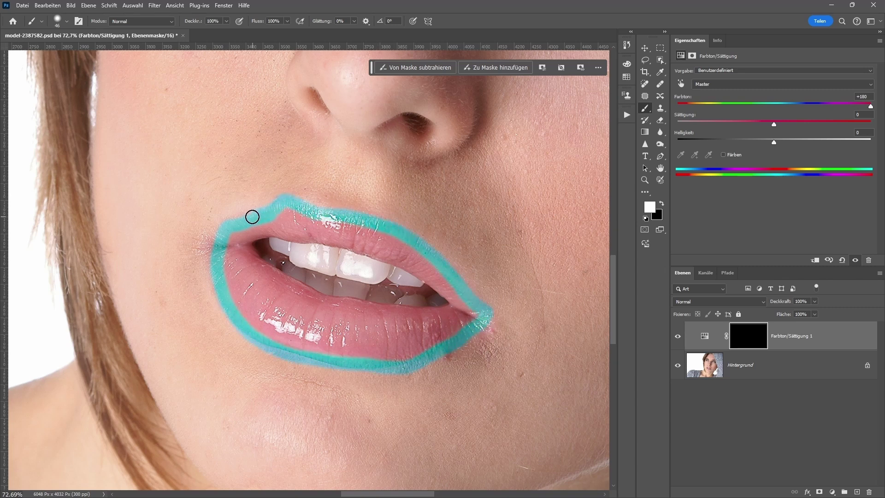
Paint the lower lip white on the mask and fill remaining gaps in mask view.
{"action": "left_click", "coordinate": [465, 319]}
{"action": "mouse_move", "coordinate": [465, 319]}
{"action": "left_mouse_down"}
{"action": "mouse_move", "coordinate": [348, 351]}
{"action": "mouse_move", "coordinate": [256, 326]}
{"action": "mouse_move", "coordinate": [229, 258]}
{"action": "mouse_move", "coordinate": [288, 227]}
{"action": "mouse_move", "coordinate": [381, 239]}
{"action": "mouse_move", "coordinate": [451, 290]}
{"action": "mouse_move", "coordinate": [419, 261]}
{"action": "mouse_move", "coordinate": [442, 321]}
{"action": "mouse_move", "coordinate": [273, 318]}
{"action": "mouse_move", "coordinate": [227, 262]}
{"action": "mouse_move", "coordinate": [247, 233]}
{"action": "mouse_move", "coordinate": [288, 213]}
{"action": "mouse_move", "coordinate": [383, 241]}
{"action": "mouse_move", "coordinate": [464, 312]}
{"action": "mouse_move", "coordinate": [442, 328]}
{"action": "mouse_move", "coordinate": [370, 322]}
{"action": "mouse_move", "coordinate": [259, 290]}
{"action": "mouse_move", "coordinate": [419, 312]}
{"action": "mouse_move", "coordinate": [275, 294]}
{"action": "mouse_move", "coordinate": [416, 316]}
{"action": "mouse_move", "coordinate": [269, 285]}
{"action": "mouse_move", "coordinate": [231, 290]}
{"action": "mouse_move", "coordinate": [363, 303]}
{"action": "mouse_move", "coordinate": [340, 278]}
{"action": "mouse_move", "coordinate": [247, 249]}
{"action": "mouse_move", "coordinate": [405, 292]}
{"action": "mouse_move", "coordinate": [283, 294]}
{"action": "left_mouse_up"}
{"action": "left_click", "coordinate": [752, 343], "text": "alt"}
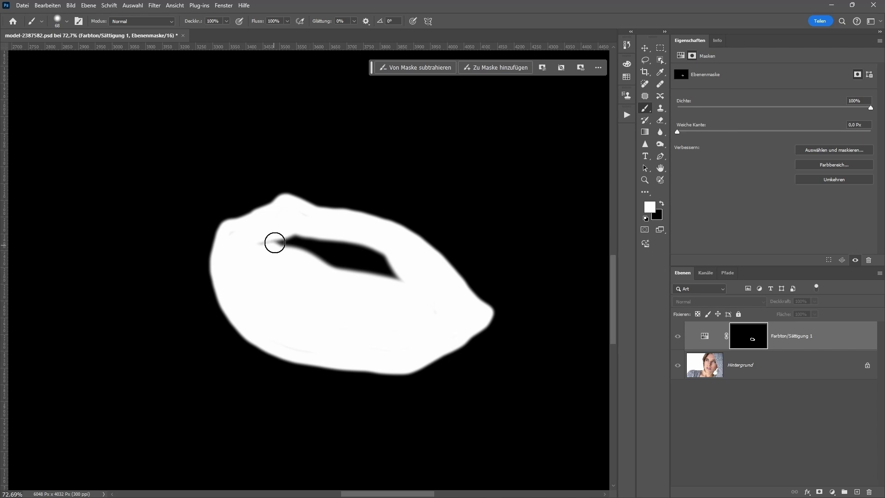
{"action": "mouse_move", "coordinate": [274, 243]}
{"action": "left_mouse_down"}
{"action": "mouse_move", "coordinate": [385, 257]}
{"action": "mouse_move", "coordinate": [303, 266]}
{"action": "left_mouse_up"}
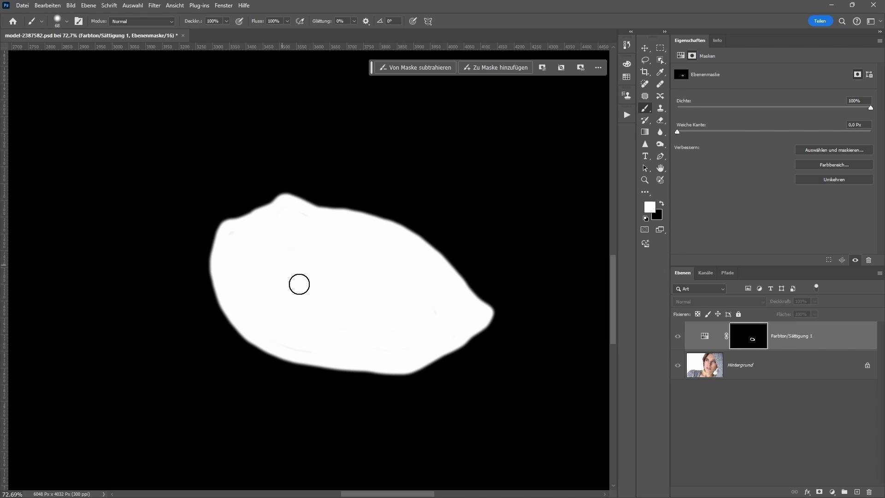
{"action": "left_click", "coordinate": [749, 345], "text": "alt"}
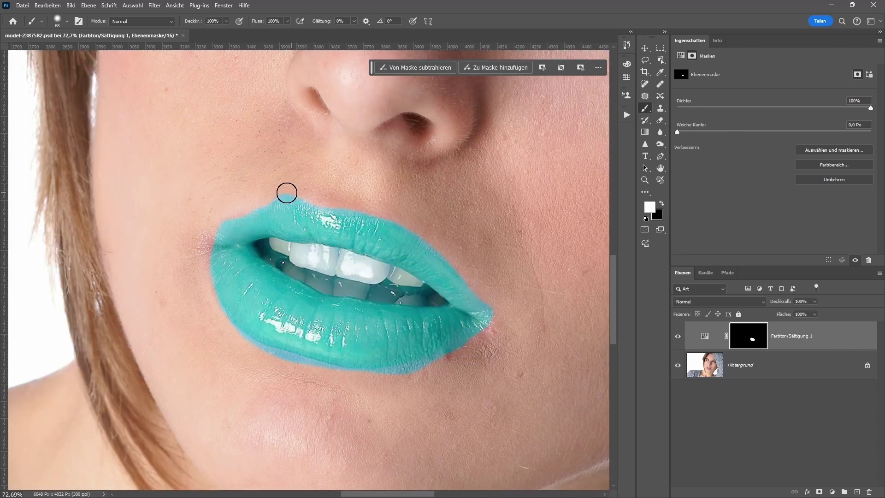
With a smaller black brush, remove the tint from the teeth, inner lip edge and spill below.
{"action": "scroll", "coordinate": [308, 261], "scroll_direction": "up", "scroll_amount": 3}
{"action": "left_click_drag", "start_coordinate": [306, 253], "coordinate": [300, 242]}
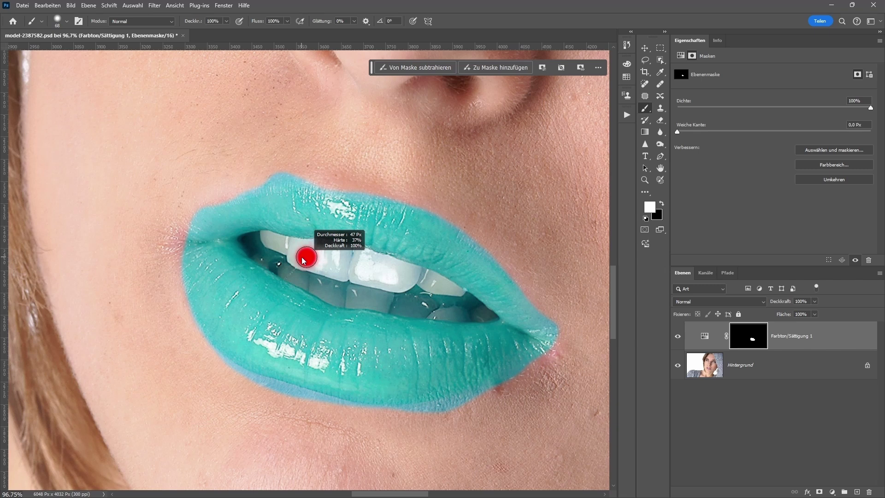
{"action": "key", "text": "x"}
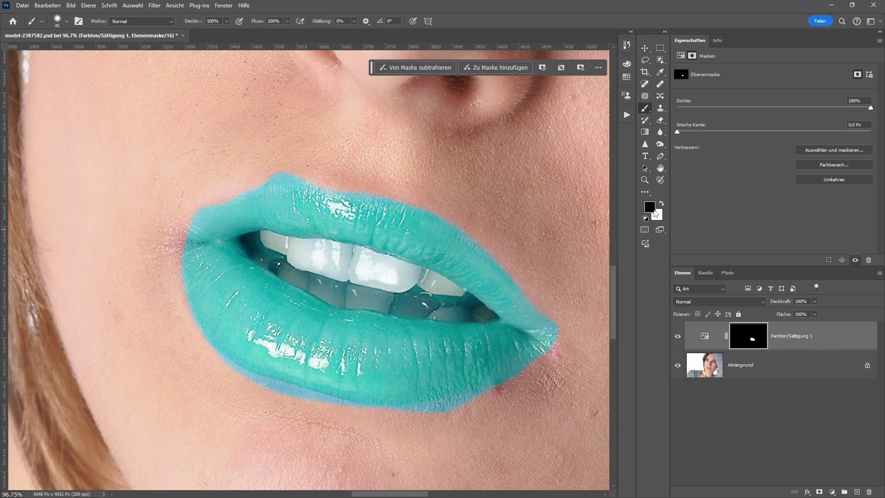
{"action": "left_click_drag", "start_coordinate": [326, 257], "coordinate": [323, 257]}
{"action": "left_click_drag", "start_coordinate": [331, 292], "coordinate": [373, 301]}
{"action": "left_click_drag", "start_coordinate": [439, 311], "coordinate": [481, 315]}
{"action": "mouse_move", "coordinate": [214, 360]}
{"action": "left_mouse_down"}
{"action": "mouse_move", "coordinate": [286, 393]}
{"action": "mouse_move", "coordinate": [376, 415]}
{"action": "left_mouse_up"}
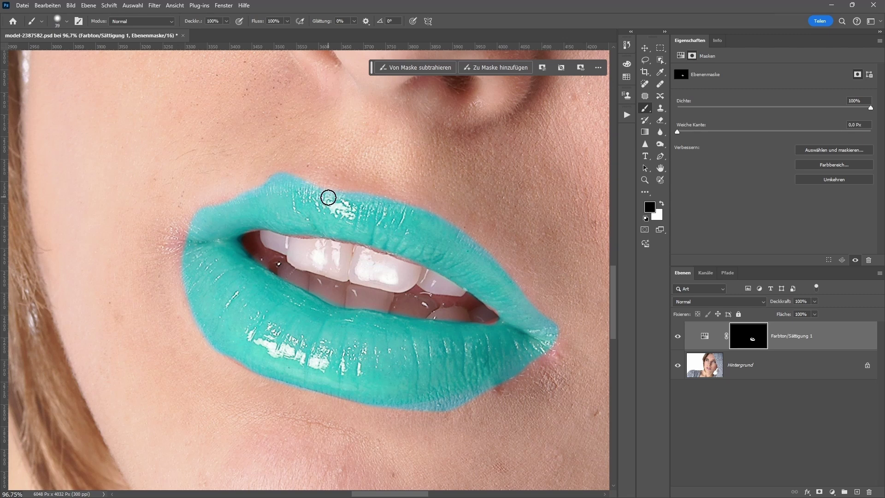
Paint two white test strokes on the cheek, the second with higher Smoothing (Glättung).
{"action": "left_click_drag", "start_coordinate": [401, 175], "coordinate": [478, 306]}
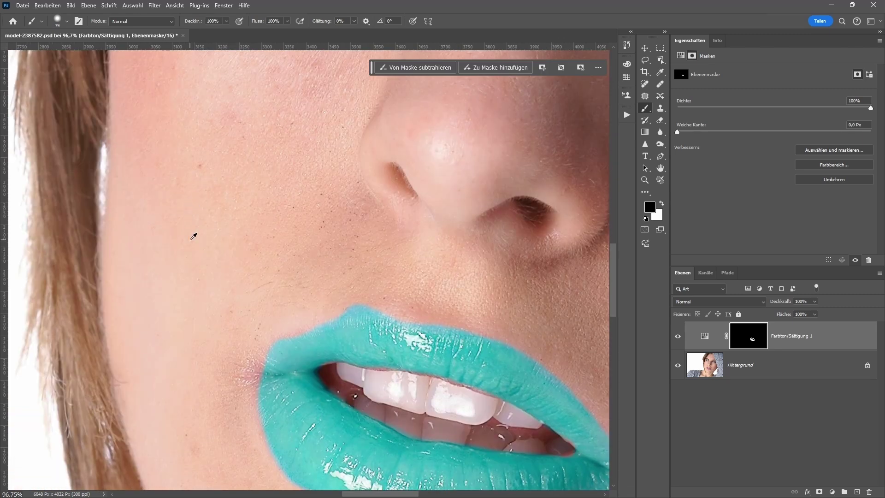
{"action": "key", "text": "x"}
{"action": "mouse_move", "coordinate": [141, 276]}
{"action": "left_mouse_down"}
{"action": "mouse_move", "coordinate": [233, 231]}
{"action": "mouse_move", "coordinate": [284, 222]}
{"action": "left_mouse_up"}
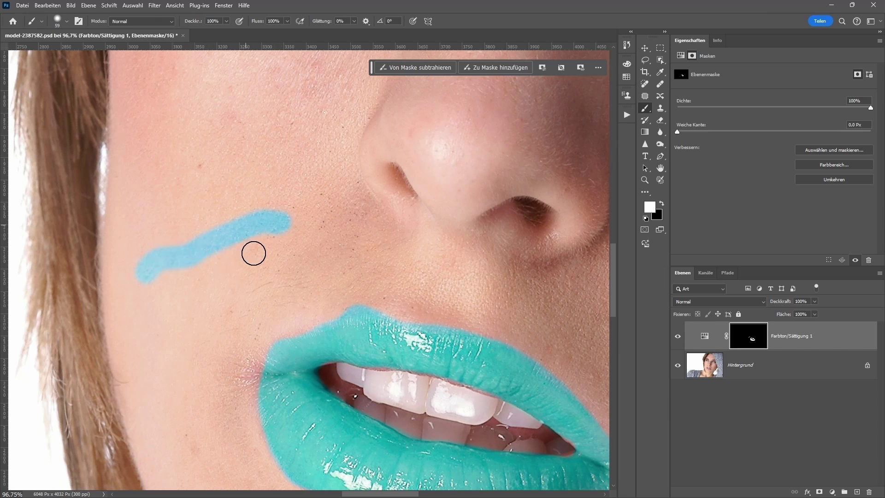
{"action": "left_click", "coordinate": [353, 21]}
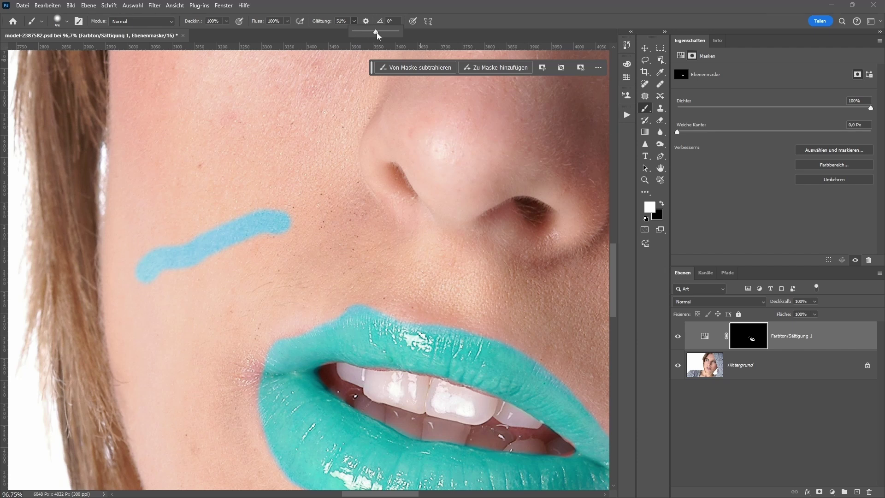
{"action": "mouse_move", "coordinate": [148, 328]}
{"action": "left_mouse_down"}
{"action": "mouse_move", "coordinate": [270, 264]}
{"action": "mouse_move", "coordinate": [343, 243]}
{"action": "left_mouse_up"}
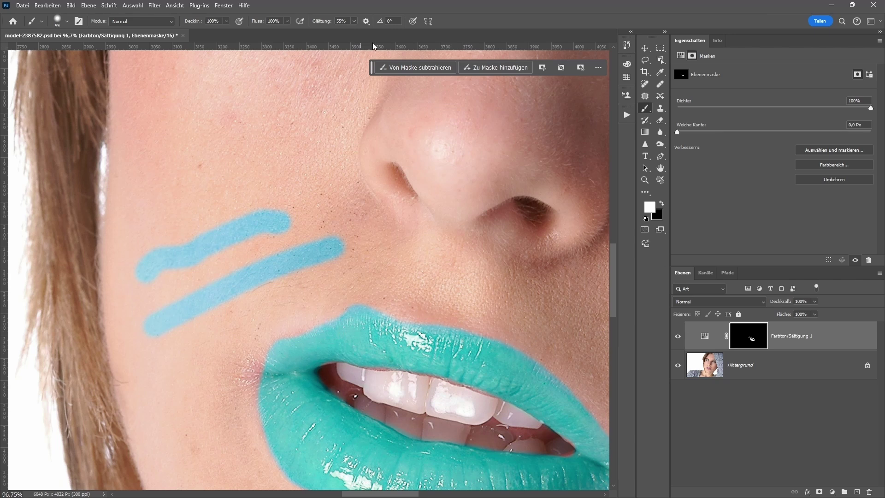
Set brush Smoothing back to 0%.
{"action": "left_click", "coordinate": [354, 22]}
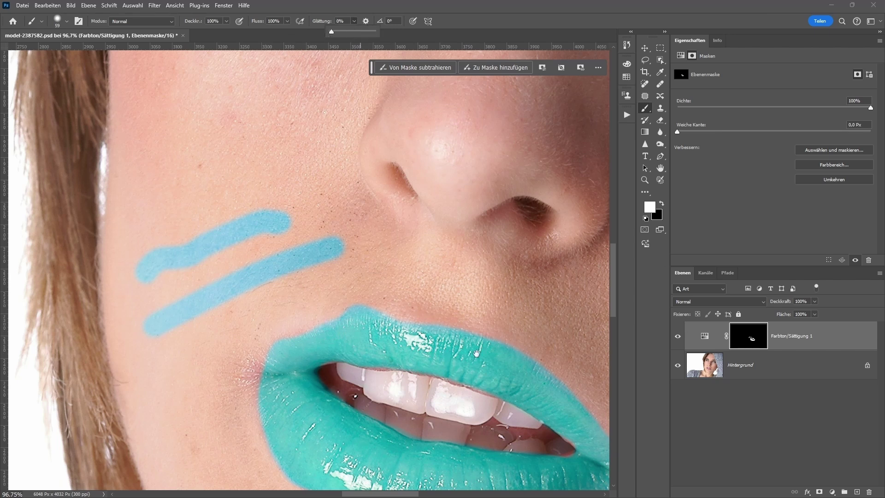
{"action": "left_click_drag", "start_coordinate": [477, 354], "coordinate": [448, 320]}
{"action": "scroll", "coordinate": [381, 281], "scroll_direction": "up", "scroll_amount": 2}
{"action": "right_click", "coordinate": [292, 267], "text": "alt"}
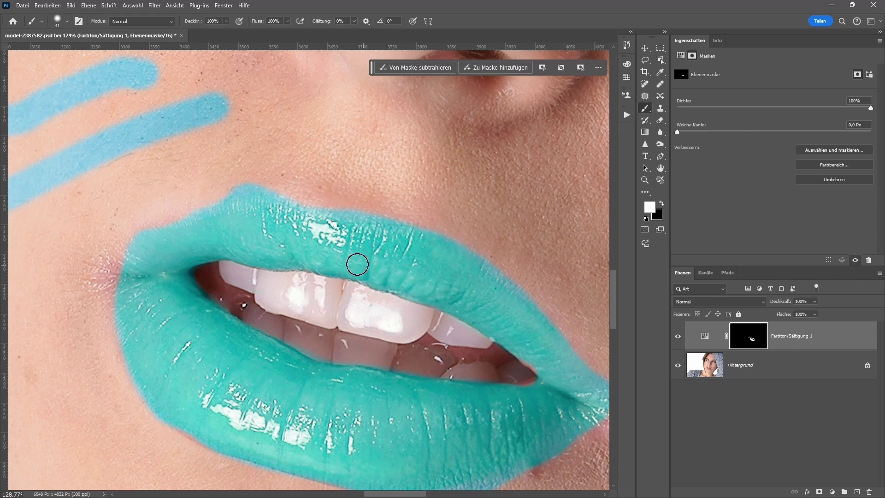
Undo a stray stroke beside the upper lip and shrink the brush for the corner.
{"action": "left_click_drag", "start_coordinate": [182, 201], "coordinate": [268, 188]}
{"action": "key", "text": "ctrl+z"}
{"action": "key", "text": "x"}
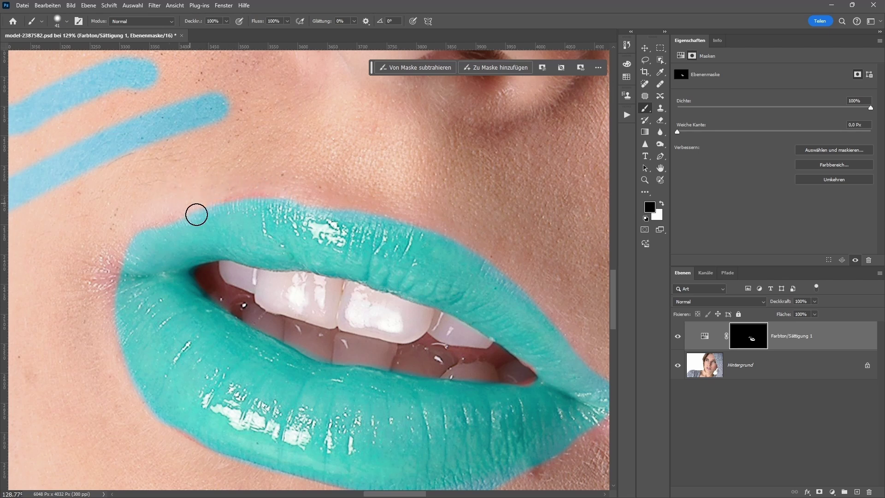
{"action": "key", "text": "x"}
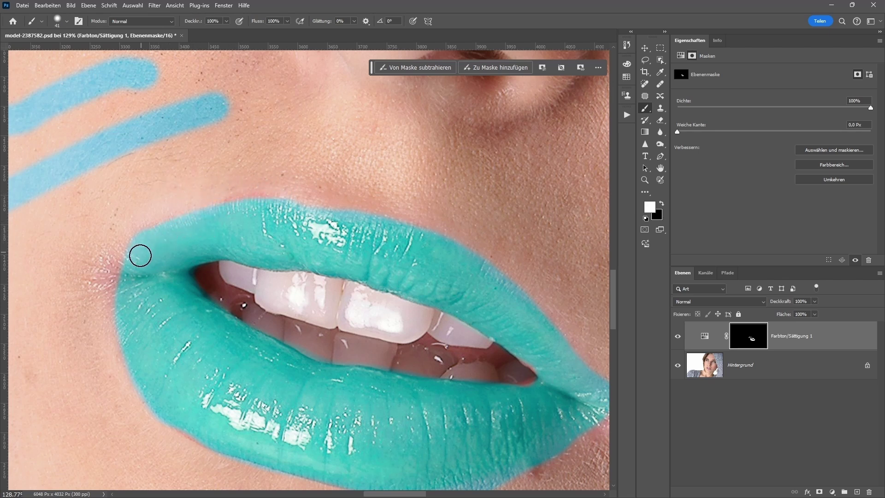
{"action": "left_click_drag", "start_coordinate": [143, 269], "coordinate": [116, 292]}
Touch up the tint edge on the right side of the upper lip.
{"action": "left_click_drag", "start_coordinate": [358, 276], "coordinate": [262, 228]}
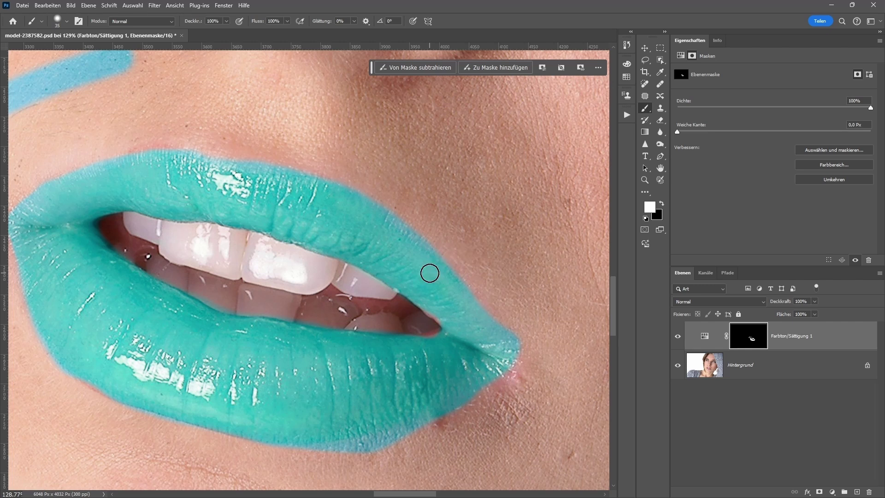
{"action": "key", "text": "x"}
{"action": "left_click_drag", "start_coordinate": [423, 254], "coordinate": [450, 274]}
{"action": "key", "text": "x"}
{"action": "key", "text": "x"}
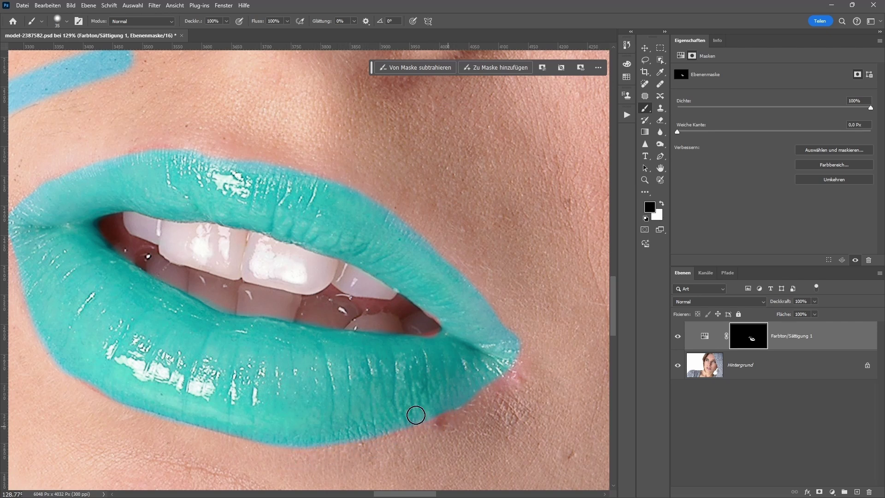
{"action": "scroll", "coordinate": [400, 407], "scroll_direction": "down", "scroll_amount": 1}
{"action": "scroll", "coordinate": [342, 395], "scroll_direction": "down", "scroll_amount": 1}
{"action": "scroll", "coordinate": [342, 395], "scroll_direction": "down", "scroll_amount": 1}
With an enlarged black brush, erase the two test stripes from the cheek.
{"action": "left_click_drag", "start_coordinate": [248, 302], "coordinate": [335, 348]}
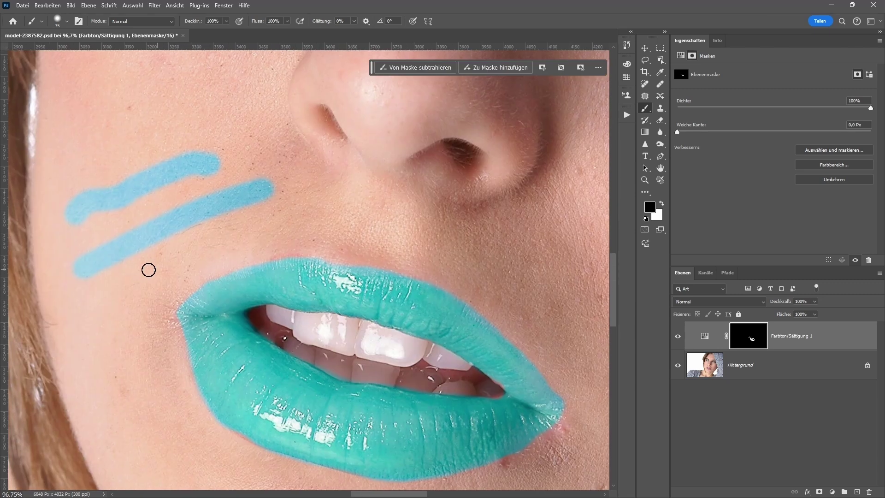
{"action": "key", "text": "bracketright"}
{"action": "key", "text": "bracketright"}
{"action": "key", "text": "bracketright"}
{"action": "mouse_move", "coordinate": [106, 272]}
{"action": "left_mouse_down"}
{"action": "mouse_move", "coordinate": [258, 200]}
{"action": "mouse_move", "coordinate": [147, 233]}
{"action": "mouse_move", "coordinate": [118, 183]}
{"action": "mouse_move", "coordinate": [209, 141]}
{"action": "left_mouse_up"}
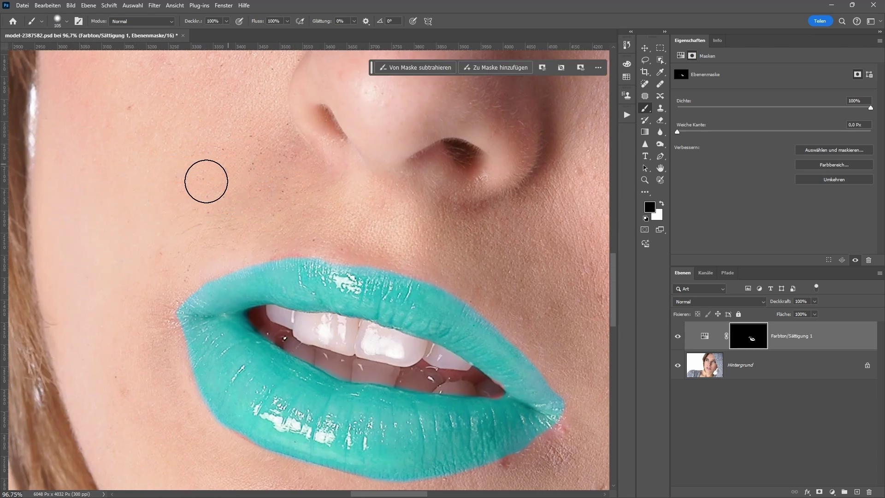
{"action": "scroll", "coordinate": [207, 214], "scroll_direction": "down", "scroll_amount": 1}
{"action": "scroll", "coordinate": [348, 258], "scroll_direction": "down", "scroll_amount": 1}
{"action": "scroll", "coordinate": [348, 258], "scroll_direction": "down", "scroll_amount": 1}
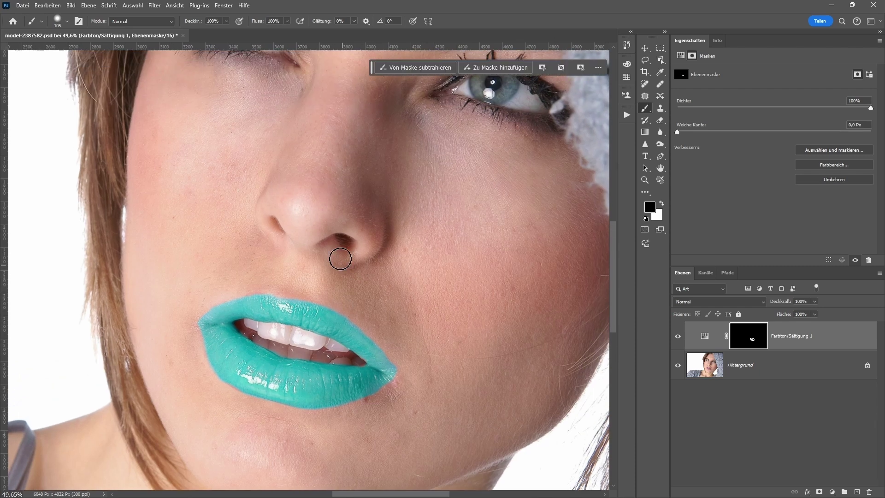
{"action": "scroll", "coordinate": [339, 257], "scroll_direction": "down", "scroll_amount": 1}
In mask-only view, clean the mouth gap and undo a stray white stroke.
{"action": "left_click", "coordinate": [752, 345], "text": "alt"}
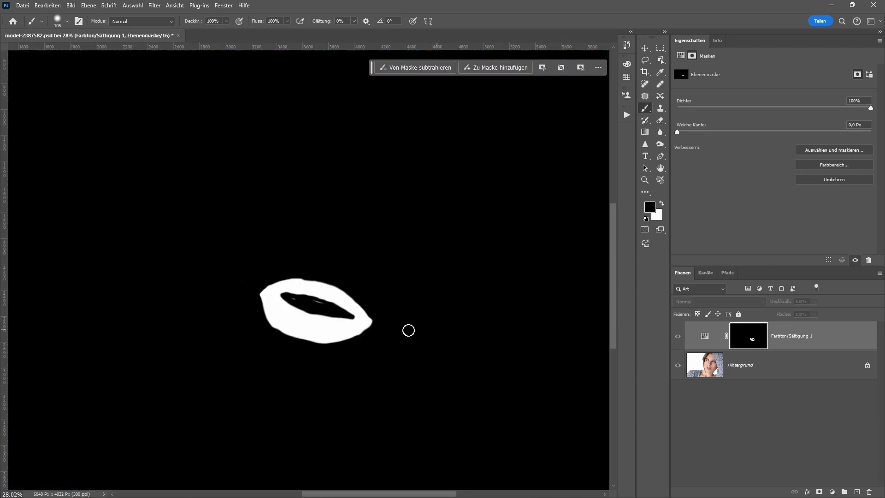
{"action": "scroll", "coordinate": [323, 314], "scroll_direction": "up", "scroll_amount": 1}
{"action": "scroll", "coordinate": [316, 297], "scroll_direction": "up", "scroll_amount": 2}
{"action": "key", "text": "x"}
{"action": "mouse_move", "coordinate": [333, 282]}
{"action": "left_mouse_down"}
{"action": "mouse_move", "coordinate": [349, 276]}
{"action": "mouse_move", "coordinate": [304, 264]}
{"action": "mouse_move", "coordinate": [353, 279]}
{"action": "mouse_move", "coordinate": [217, 250]}
{"action": "left_mouse_up"}
{"action": "key", "text": "ctrl+z"}
{"action": "key", "text": "x"}
{"action": "key", "text": "x"}
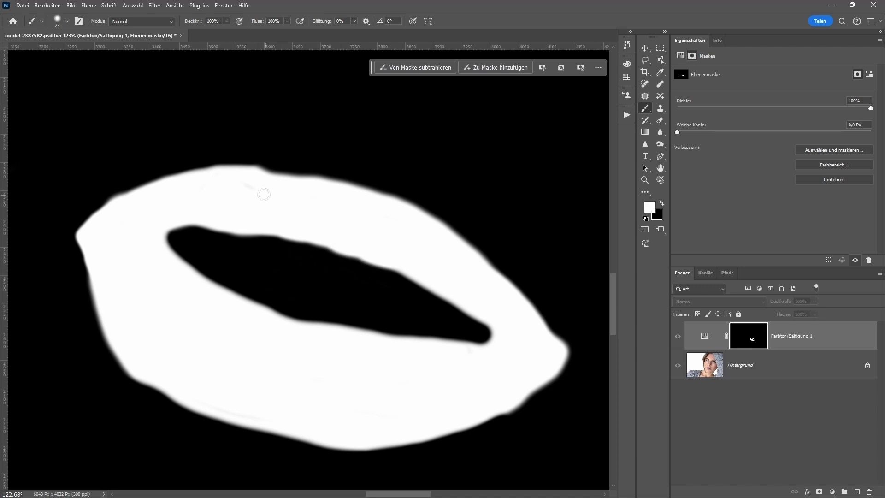
Return to the normal photo view and show the Hue/Saturation properties.
{"action": "left_click", "coordinate": [749, 341], "text": "alt"}
{"action": "scroll", "coordinate": [348, 275], "scroll_direction": "down", "scroll_amount": 3}
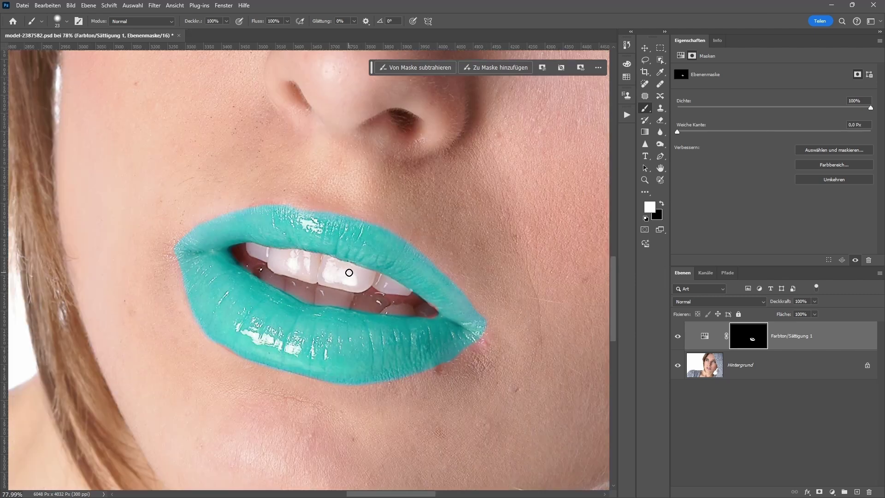
{"action": "left_click", "coordinate": [703, 339]}
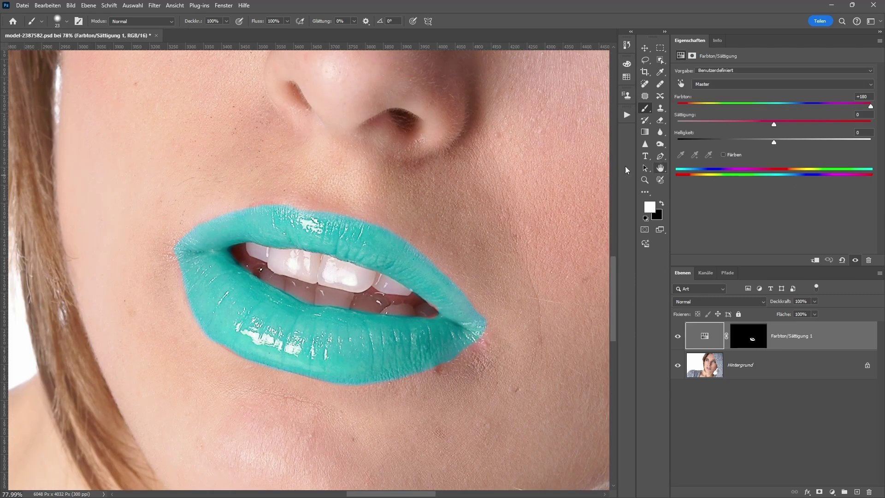
Turn on Colorize and give the lips a purple hue with Lightness +7.
{"action": "scroll", "coordinate": [517, 198], "scroll_direction": "down", "scroll_amount": 2}
{"action": "scroll", "coordinate": [513, 198], "scroll_direction": "down", "scroll_amount": 1}
{"action": "left_click_drag", "start_coordinate": [513, 199], "coordinate": [411, 320]}
{"action": "scroll", "coordinate": [411, 320], "scroll_direction": "down", "scroll_amount": 1}
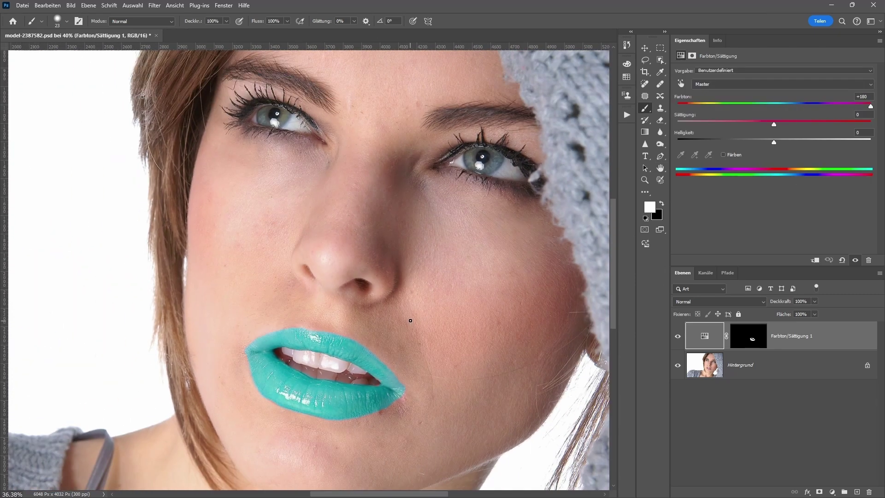
{"action": "scroll", "coordinate": [411, 321], "scroll_direction": "down", "scroll_amount": 1}
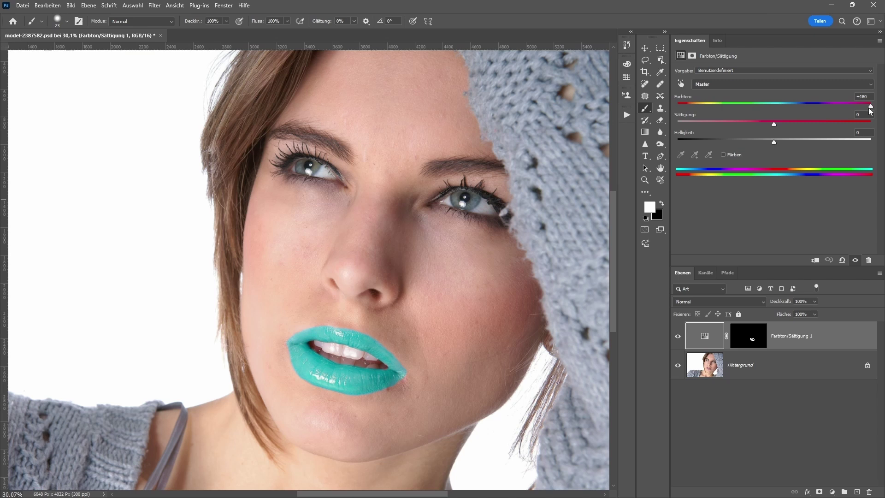
{"action": "left_click_drag", "start_coordinate": [870, 106], "coordinate": [759, 108]}
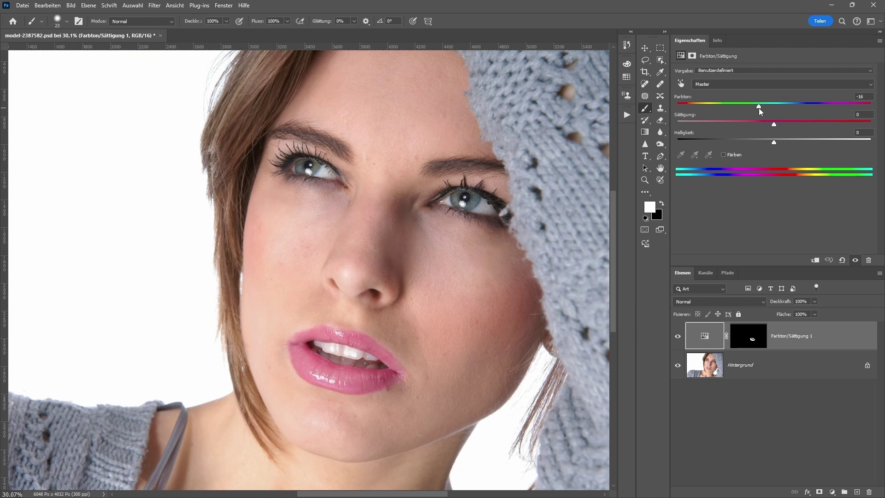
{"action": "left_click", "coordinate": [723, 154]}
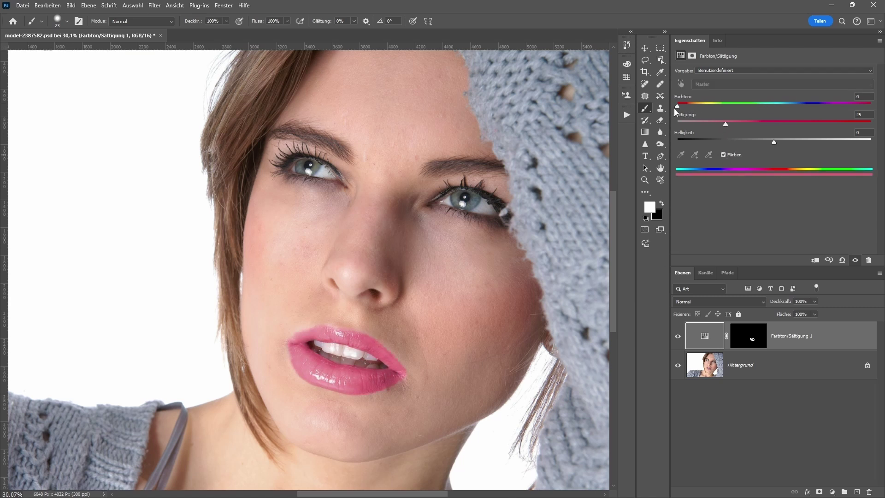
{"action": "left_click_drag", "start_coordinate": [674, 108], "coordinate": [813, 111]}
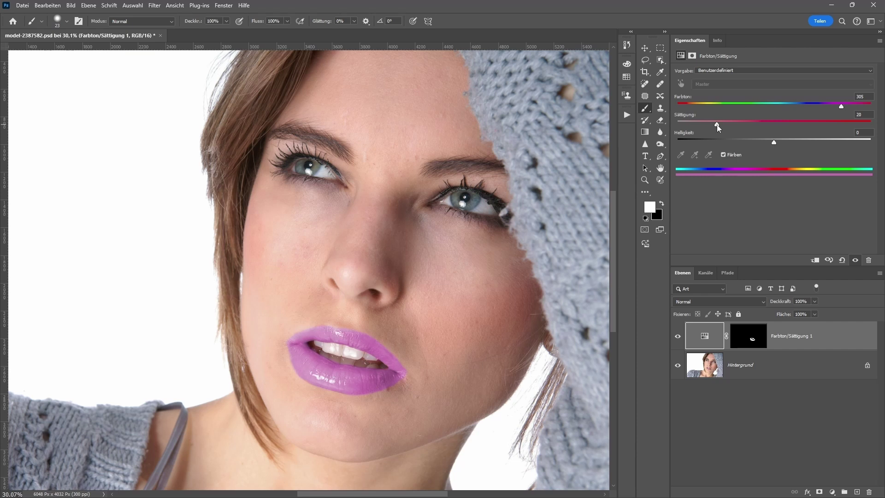
{"action": "mouse_move", "coordinate": [775, 145]}
{"action": "left_mouse_down"}
{"action": "mouse_move", "coordinate": [762, 143]}
{"action": "mouse_move", "coordinate": [777, 146]}
{"action": "left_mouse_up"}
Lower the lip tint's opacity to about half and toggle it to compare.
{"action": "scroll", "coordinate": [549, 261], "scroll_direction": "down", "scroll_amount": 1}
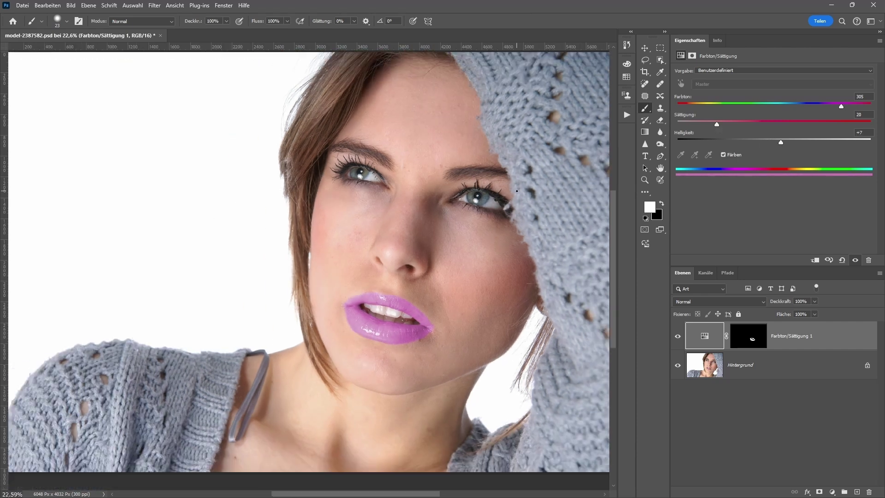
{"action": "scroll", "coordinate": [549, 261], "scroll_direction": "down", "scroll_amount": 1}
{"action": "scroll", "coordinate": [549, 261], "scroll_direction": "down", "scroll_amount": 1}
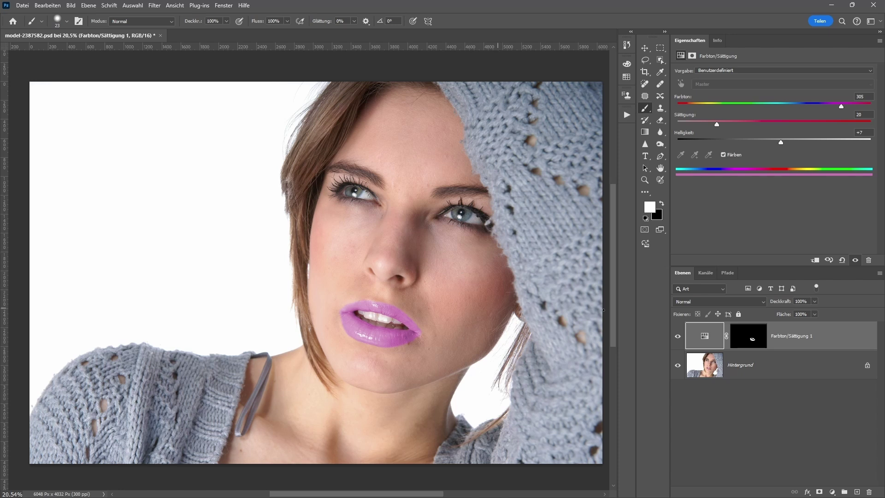
{"action": "left_click", "coordinate": [814, 302]}
{"action": "left_click_drag", "start_coordinate": [816, 312], "coordinate": [799, 312]}
{"action": "left_click", "coordinate": [678, 336]}
{"action": "left_click", "coordinate": [677, 336]}
Shift the hue to 0 for natural pink, raise Saturation to 46, and lower opacity further.
{"action": "left_click_drag", "start_coordinate": [792, 105], "coordinate": [697, 105]}
{"action": "left_click", "coordinate": [678, 336]}
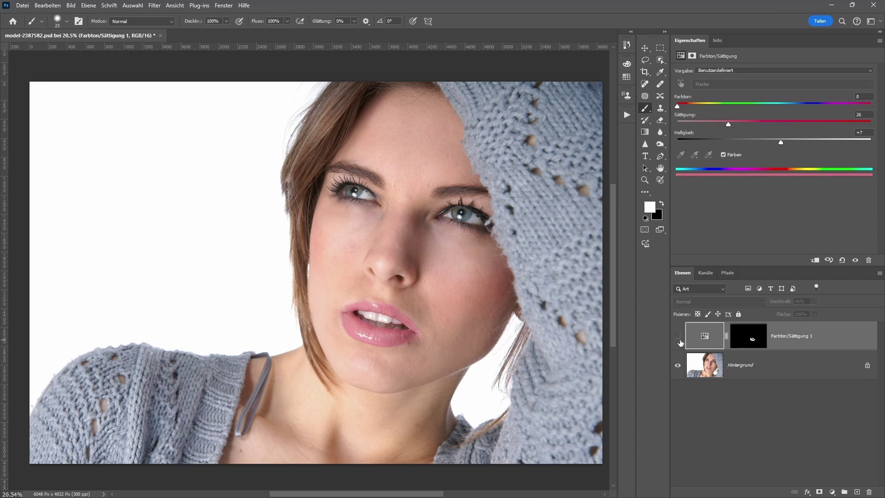
{"action": "left_click", "coordinate": [678, 337]}
{"action": "left_click", "coordinate": [677, 337]}
{"action": "left_click_drag", "start_coordinate": [728, 124], "coordinate": [767, 126]}
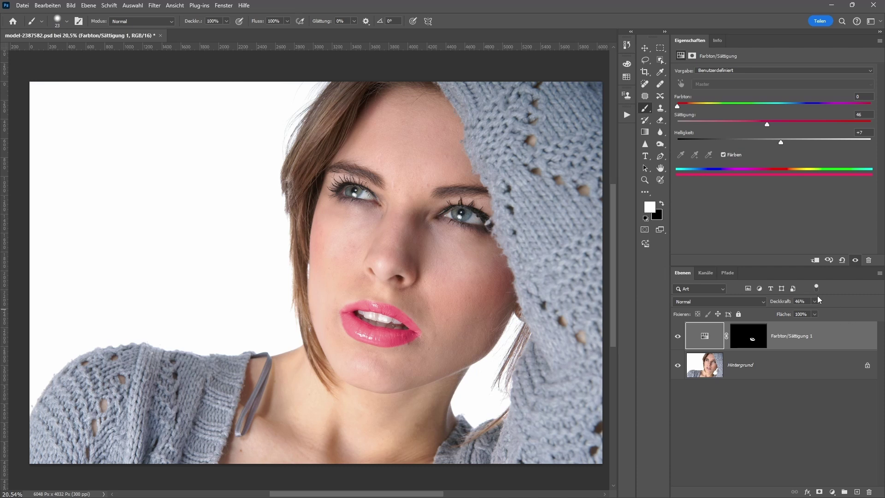
{"action": "left_click_drag", "start_coordinate": [814, 304], "coordinate": [804, 313]}
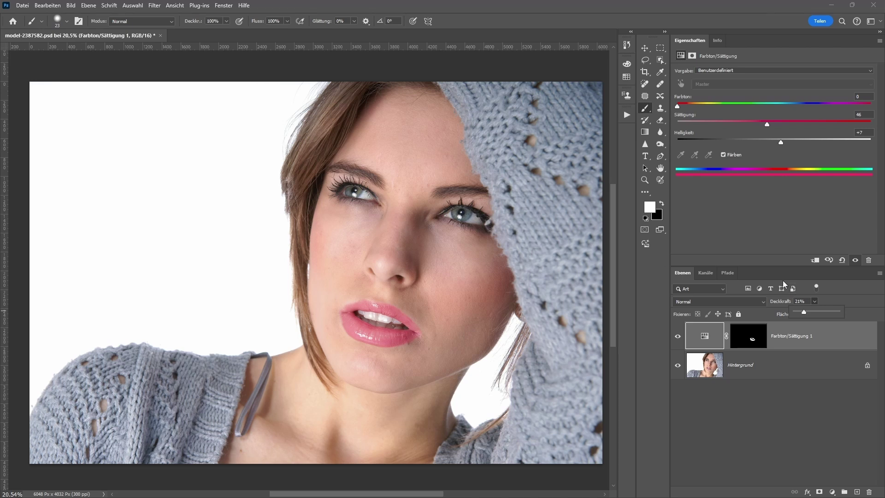
Group the pink tint layer as 'Variante 1', then collapse and hide the group.
{"action": "left_click", "coordinate": [789, 340]}
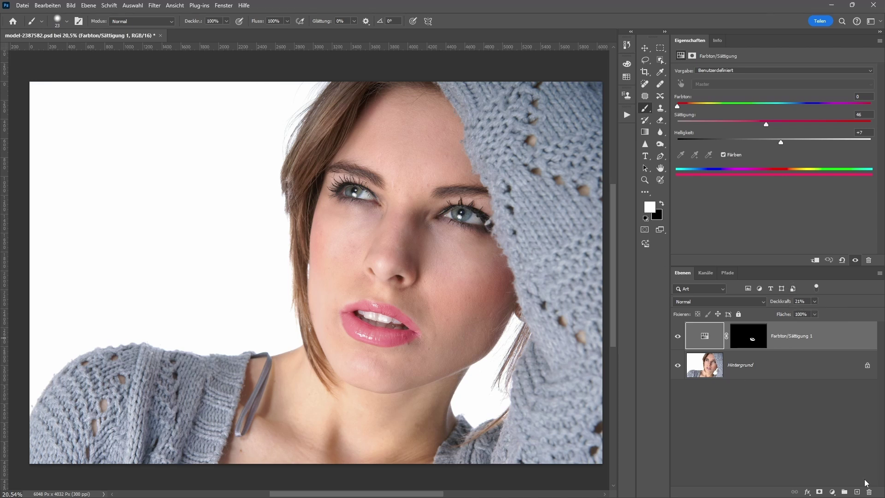
{"action": "left_click", "coordinate": [845, 492]}
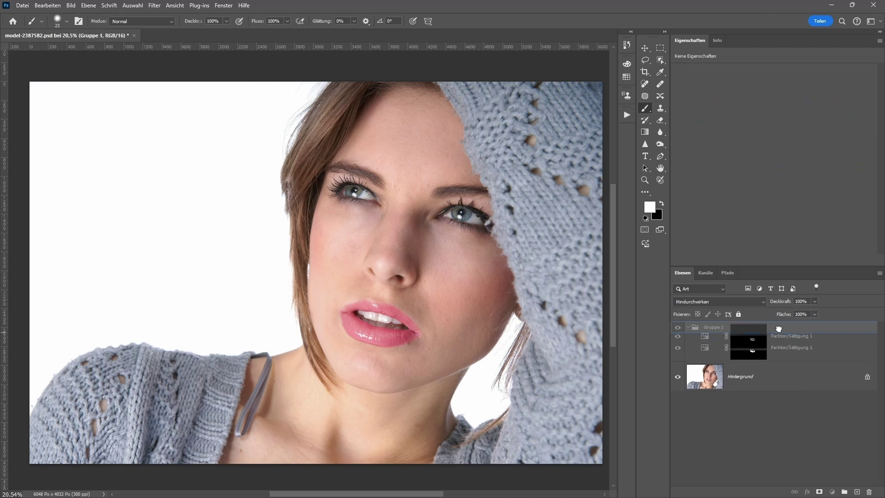
{"action": "left_click", "coordinate": [786, 351]}
{"action": "double_click", "coordinate": [718, 327]}
{"action": "type", "text": "Variant"}
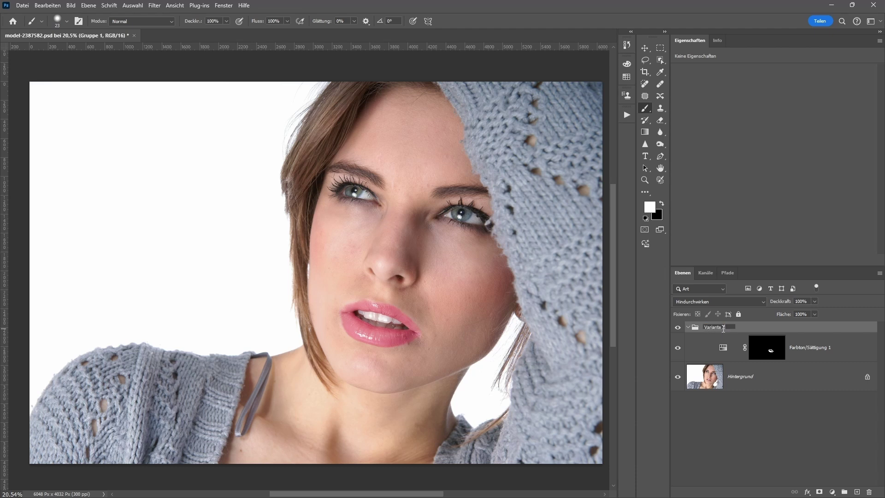
{"action": "key", "text": "Return"}
{"action": "left_click", "coordinate": [688, 327]}
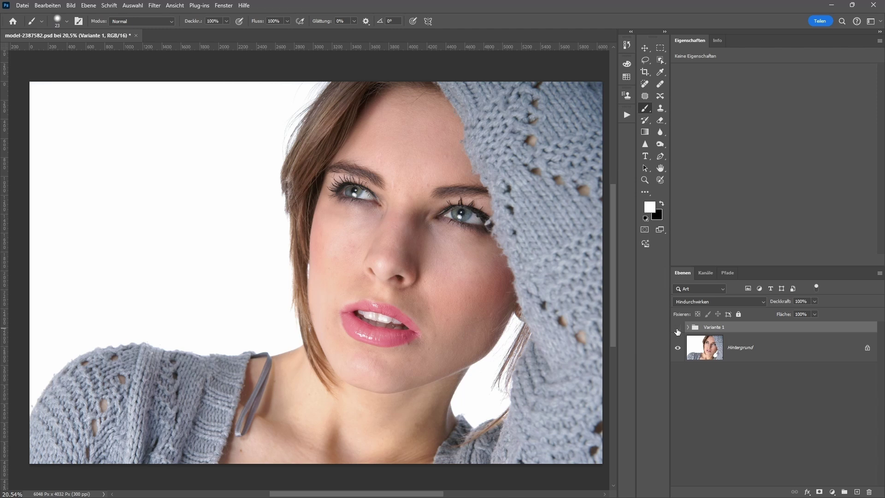
{"action": "left_click", "coordinate": [677, 330]}
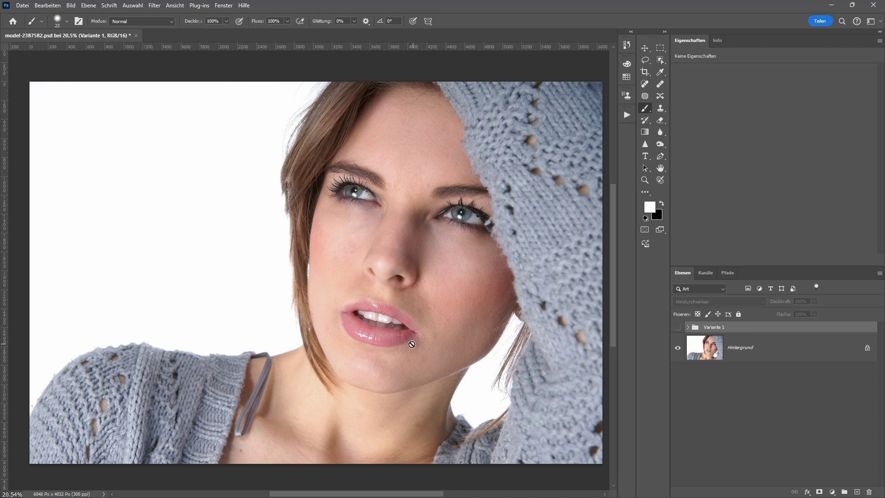
{"action": "scroll", "coordinate": [398, 345], "scroll_direction": "up", "scroll_amount": 2}
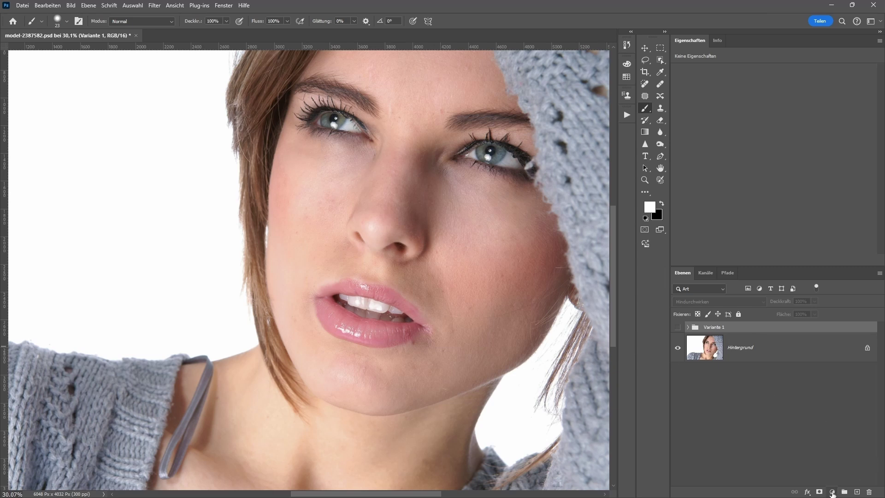
Add a bright red Solid Color (Farbfläche) fill layer, 'Farbfüllung 1'.
{"action": "left_click", "coordinate": [832, 493]}
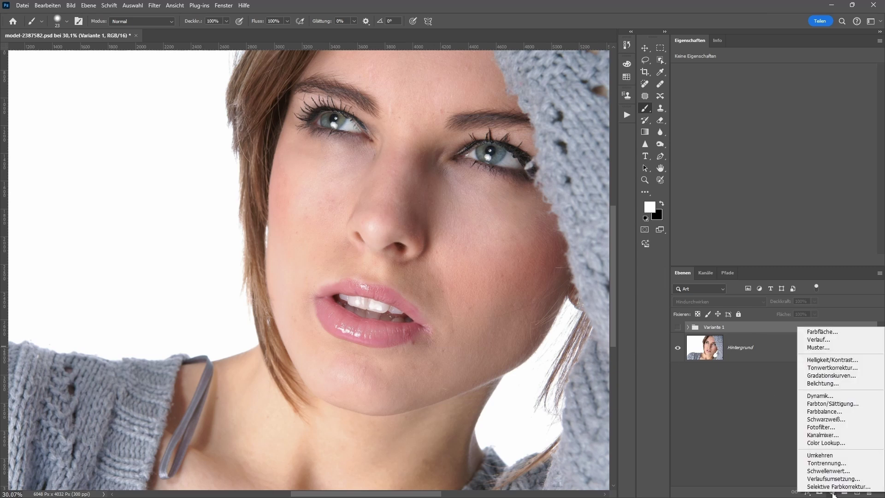
{"action": "left_click", "coordinate": [822, 332]}
{"action": "left_click", "coordinate": [340, 266]}
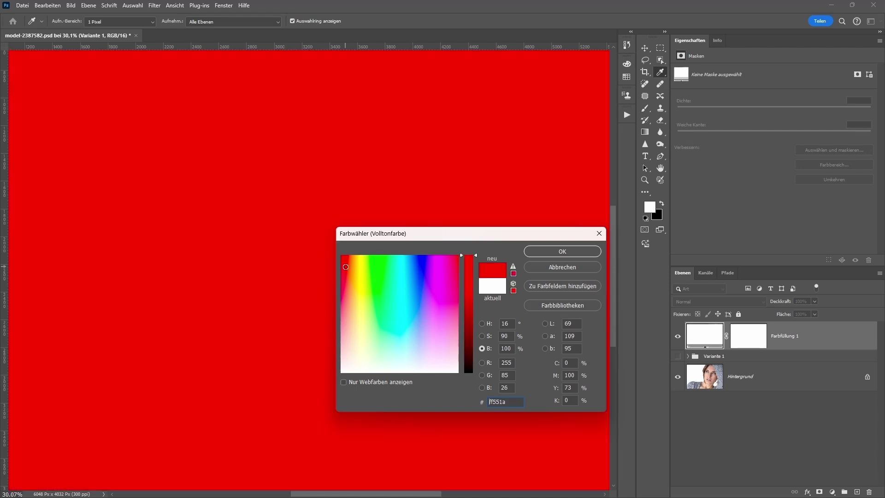
{"action": "left_click", "coordinate": [559, 252]}
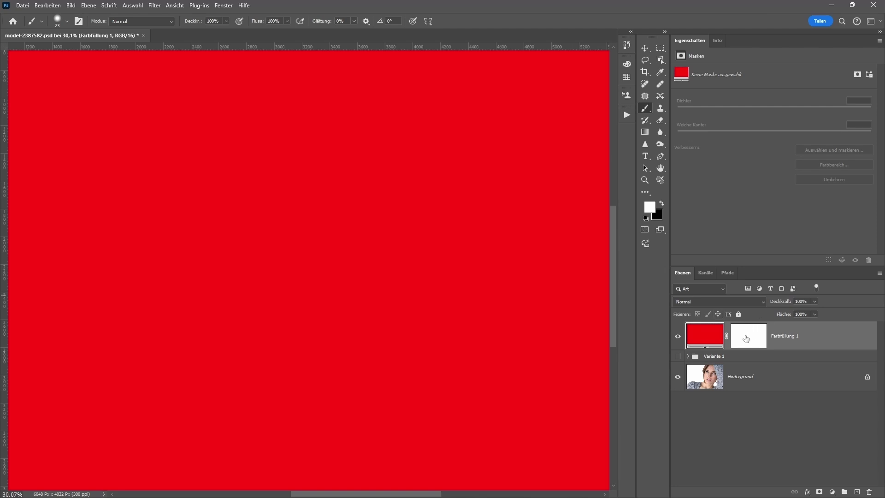
Invert the red fill's mask and paint red back in at the lower lip's left corner.
{"action": "left_click", "coordinate": [746, 339]}
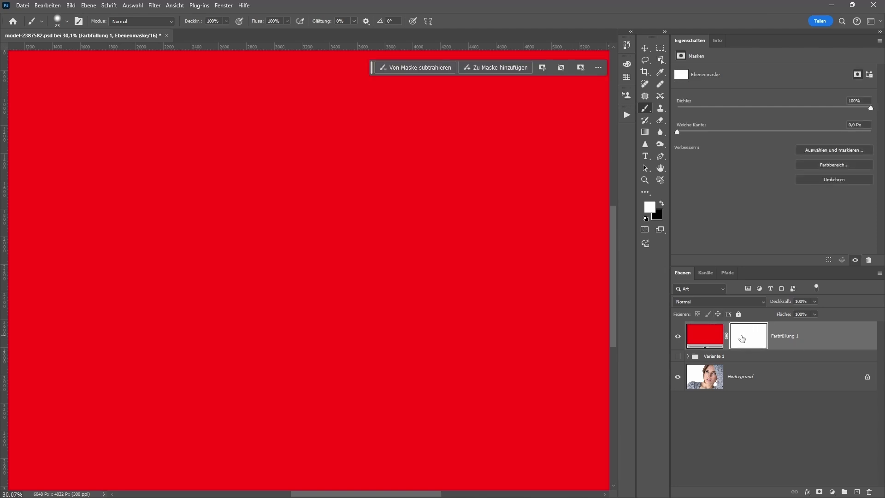
{"action": "key", "text": "ctrl+i"}
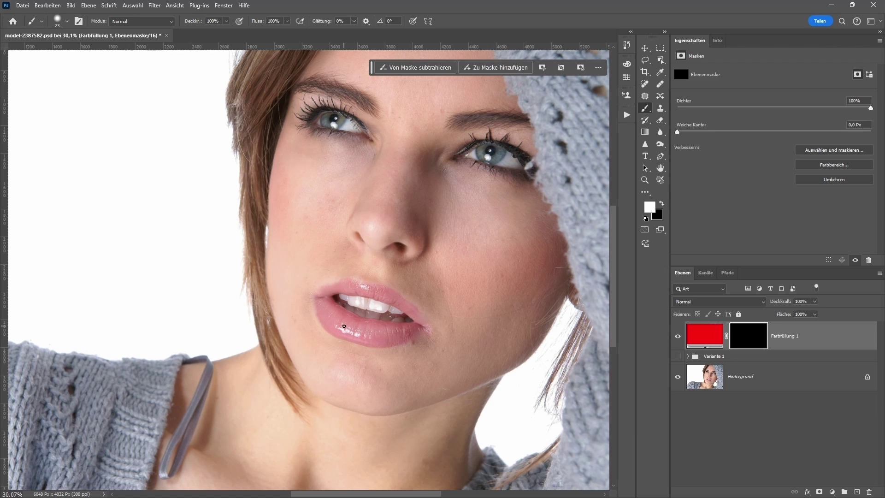
{"action": "scroll", "coordinate": [327, 314], "scroll_direction": "up", "scroll_amount": 2}
{"action": "scroll", "coordinate": [327, 315], "scroll_direction": "up", "scroll_amount": 3}
{"action": "left_click_drag", "start_coordinate": [327, 310], "coordinate": [341, 311]}
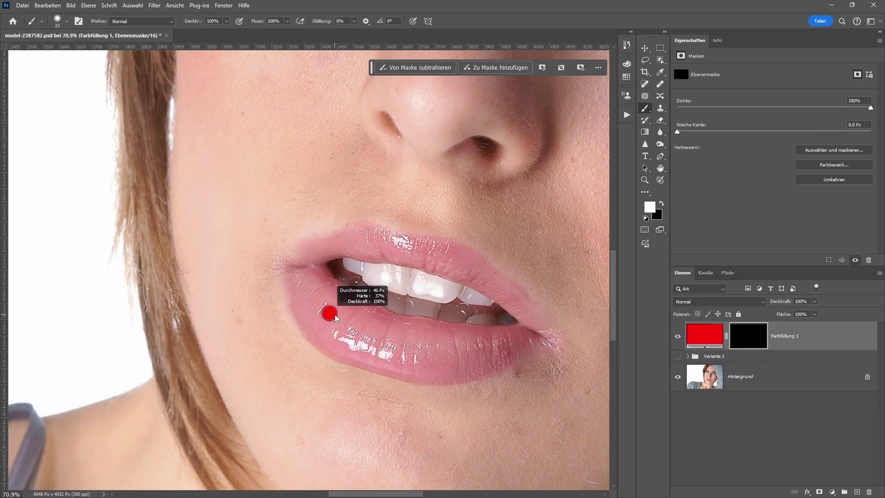
{"action": "mouse_move", "coordinate": [317, 276]}
{"action": "left_mouse_down"}
{"action": "mouse_move", "coordinate": [288, 273]}
{"action": "mouse_move", "coordinate": [299, 305]}
{"action": "left_mouse_up"}
With raised Smoothing, trace red along the lower lip's bottom and inner edges, then reset Smoothing to 0.
{"action": "left_click", "coordinate": [354, 21]}
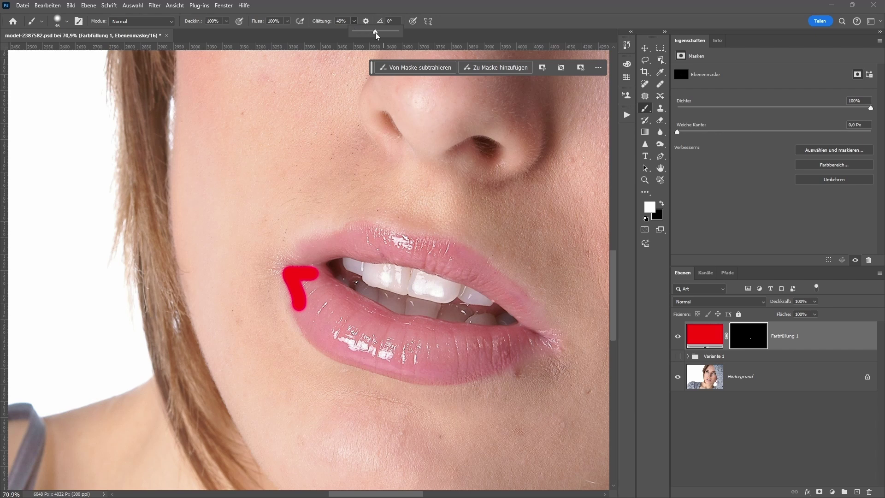
{"action": "mouse_move", "coordinate": [296, 290]}
{"action": "left_mouse_down"}
{"action": "mouse_move", "coordinate": [311, 333]}
{"action": "mouse_move", "coordinate": [378, 367]}
{"action": "mouse_move", "coordinate": [457, 378]}
{"action": "mouse_move", "coordinate": [554, 343]}
{"action": "left_mouse_up"}
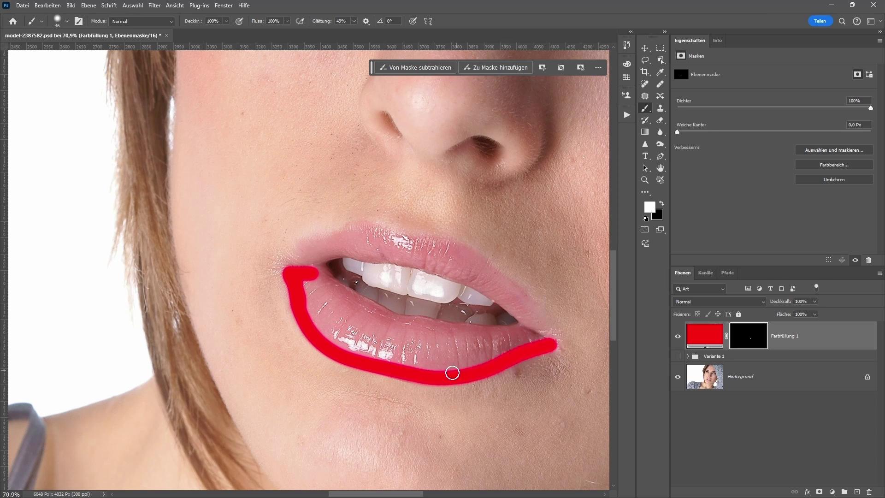
{"action": "mouse_move", "coordinate": [450, 369]}
{"action": "left_mouse_down"}
{"action": "mouse_move", "coordinate": [522, 353]}
{"action": "mouse_move", "coordinate": [515, 330]}
{"action": "mouse_move", "coordinate": [388, 320]}
{"action": "mouse_move", "coordinate": [313, 275]}
{"action": "mouse_move", "coordinate": [391, 320]}
{"action": "mouse_move", "coordinate": [362, 306]}
{"action": "left_mouse_up"}
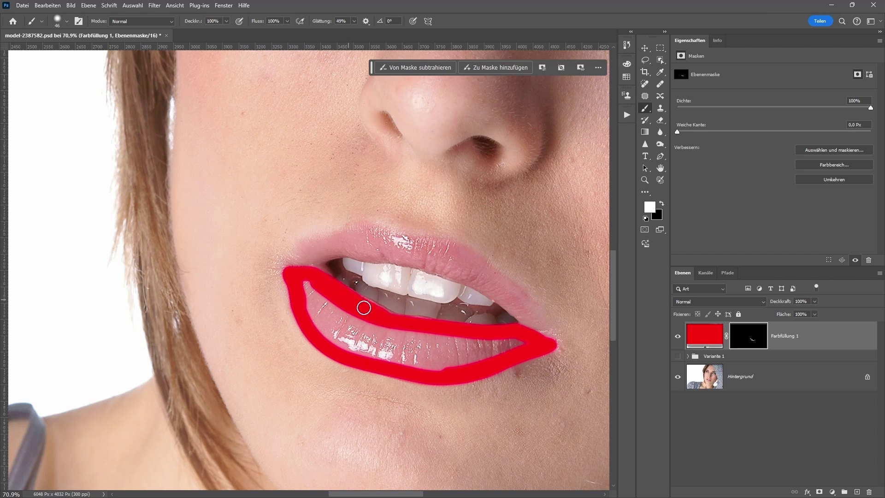
{"action": "left_click_drag", "start_coordinate": [428, 324], "coordinate": [309, 286]}
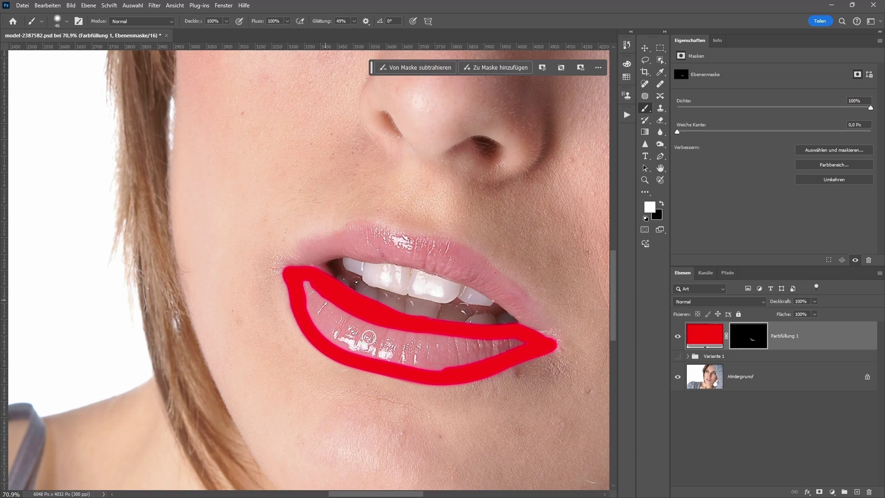
{"action": "left_click", "coordinate": [354, 21]}
{"action": "left_click_drag", "start_coordinate": [355, 34], "coordinate": [323, 37]}
{"action": "left_click", "coordinate": [749, 337], "text": "alt"}
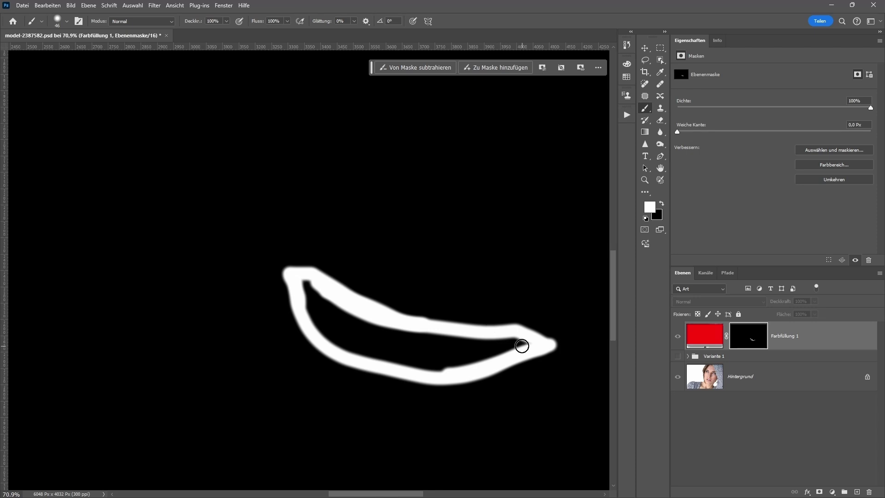
Paint white over the unfilled lower-lip mask areas, then return to the normal photo view.
{"action": "mouse_move", "coordinate": [522, 345]}
{"action": "left_mouse_down"}
{"action": "mouse_move", "coordinate": [309, 317]}
{"action": "mouse_move", "coordinate": [523, 343]}
{"action": "mouse_move", "coordinate": [461, 340]}
{"action": "mouse_move", "coordinate": [456, 356]}
{"action": "mouse_move", "coordinate": [407, 364]}
{"action": "mouse_move", "coordinate": [419, 351]}
{"action": "mouse_move", "coordinate": [353, 342]}
{"action": "mouse_move", "coordinate": [381, 342]}
{"action": "mouse_move", "coordinate": [324, 306]}
{"action": "left_mouse_up"}
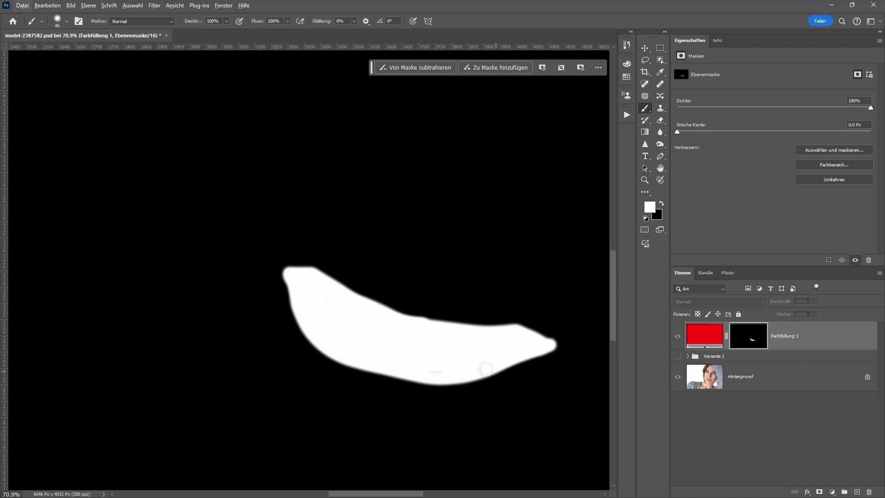
{"action": "left_click", "coordinate": [752, 347], "text": "alt"}
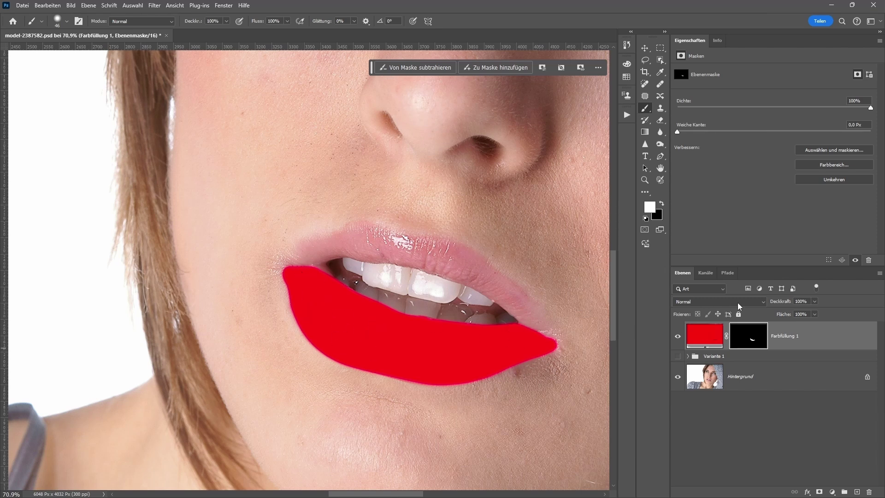
Set Farbfüllung 1 to Multiplizieren and toggle it off and on to compare with the original lips.
{"action": "left_click", "coordinate": [756, 300]}
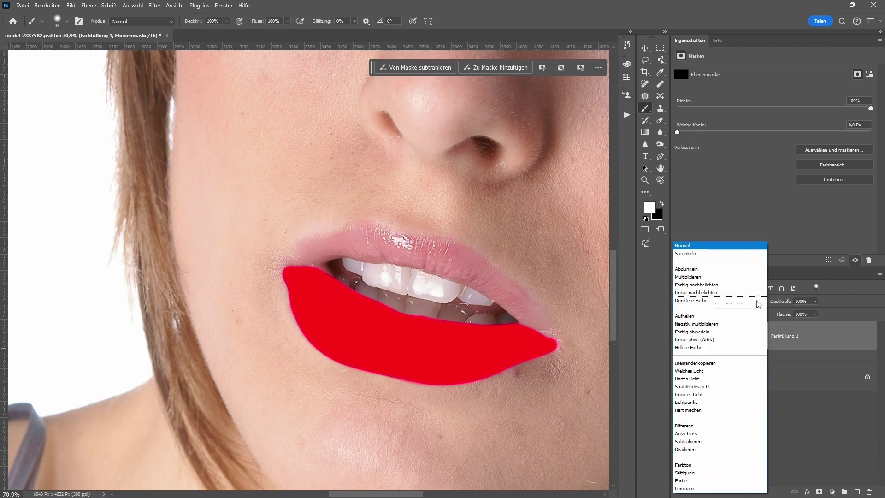
{"action": "left_click", "coordinate": [738, 277]}
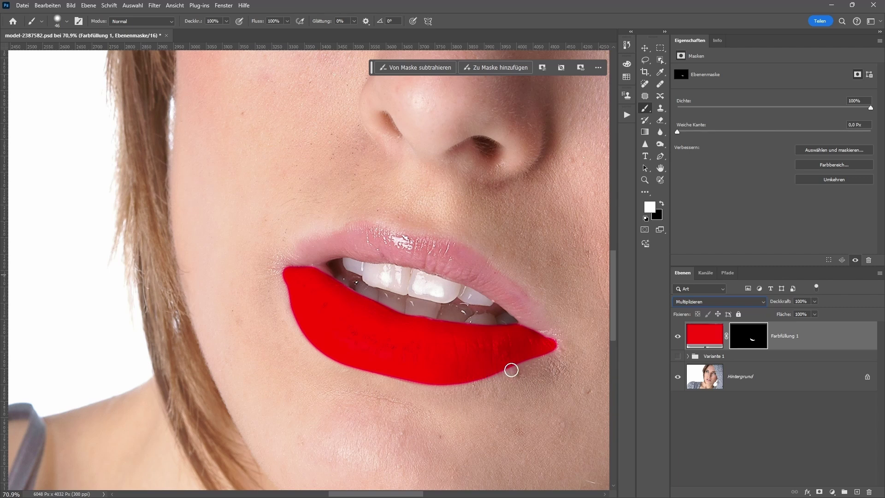
{"action": "left_click", "coordinate": [697, 328]}
{"action": "key", "text": "v"}
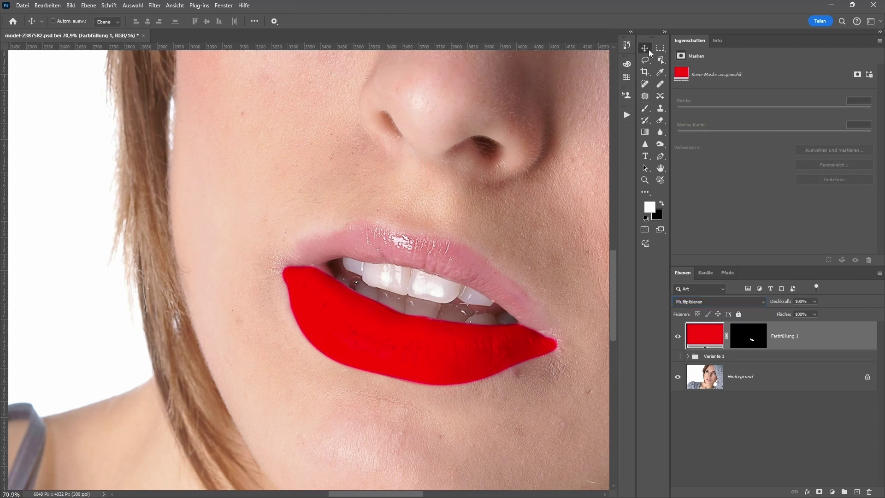
{"action": "scroll", "coordinate": [487, 376], "scroll_direction": "up", "scroll_amount": 3}
{"action": "scroll", "coordinate": [511, 364], "scroll_direction": "up", "scroll_amount": 2}
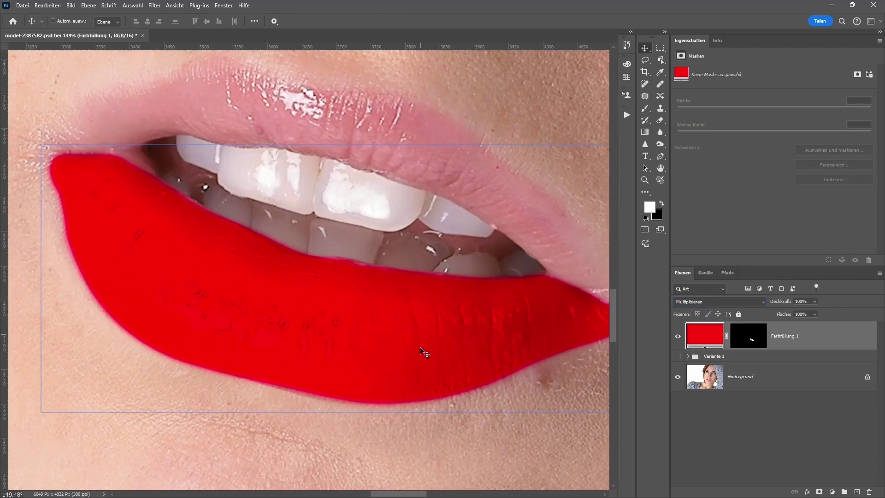
{"action": "left_click", "coordinate": [678, 338]}
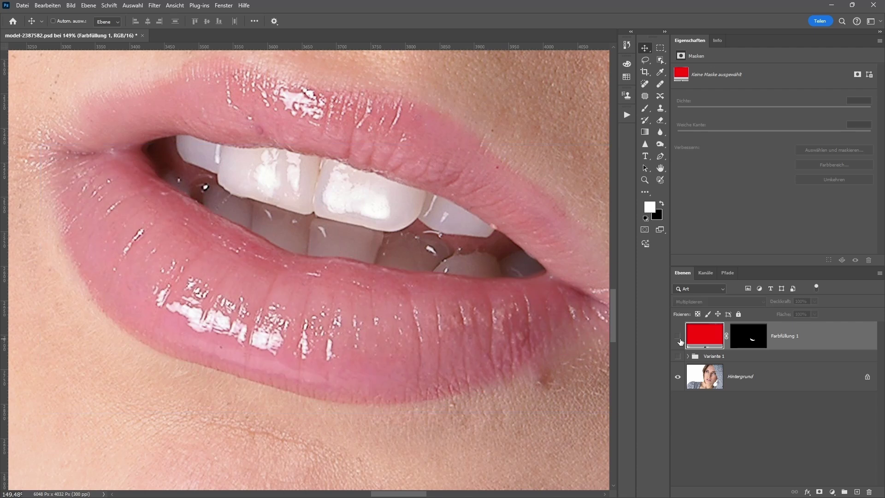
{"action": "left_click", "coordinate": [678, 336]}
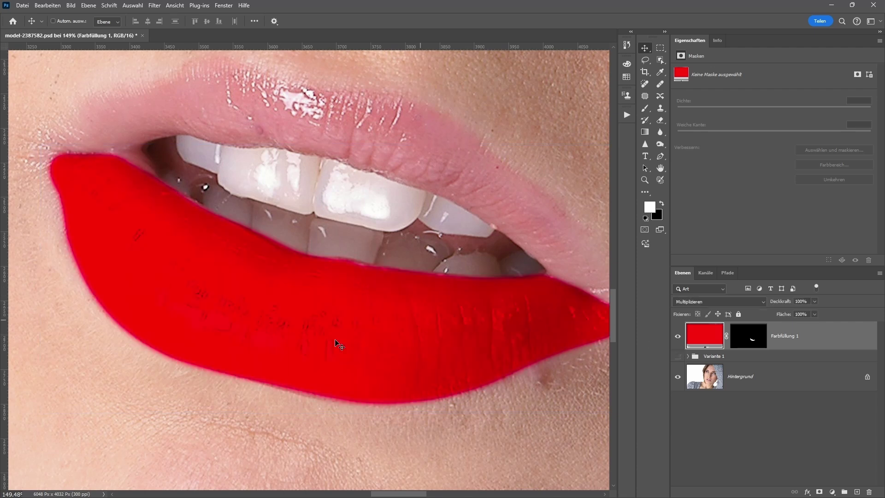
{"action": "scroll", "coordinate": [336, 346], "scroll_direction": "down", "scroll_amount": 2}
{"action": "scroll", "coordinate": [376, 356], "scroll_direction": "down", "scroll_amount": 2}
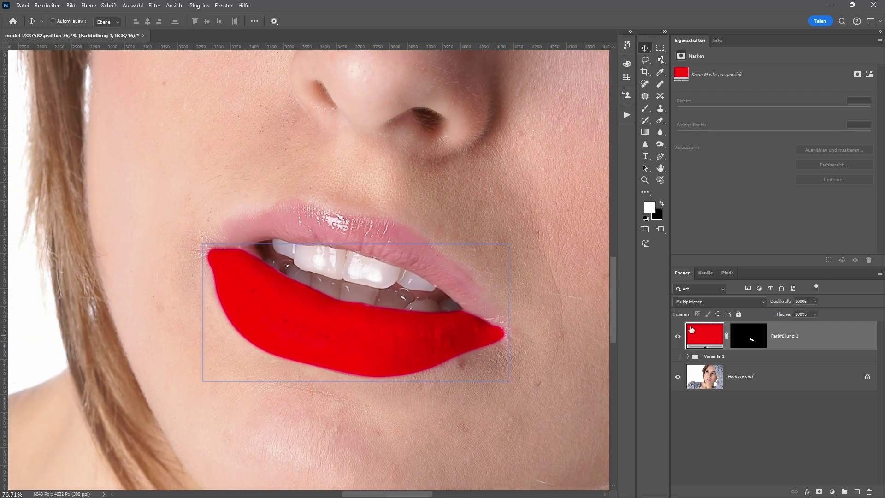
In Fülloptionen, pull and Alt-split the white Darunter liegende Ebene slider so lip highlights show through.
{"action": "right_click", "coordinate": [822, 337]}
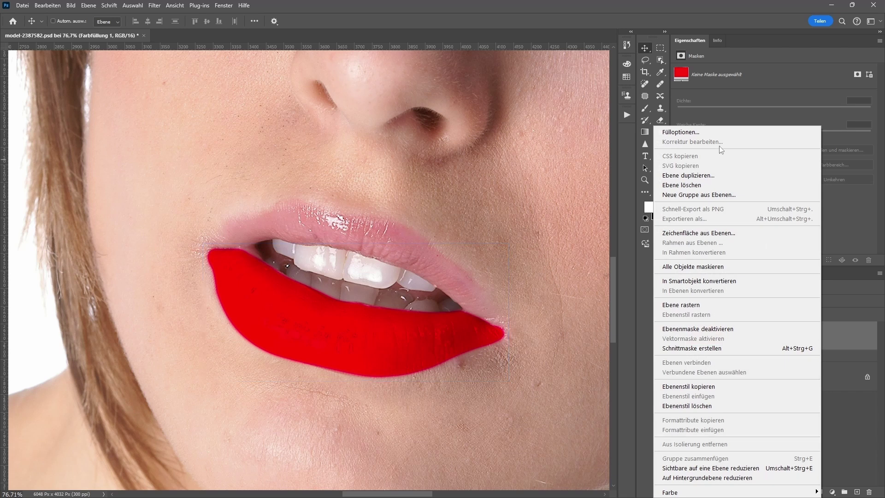
{"action": "left_click", "coordinate": [714, 134]}
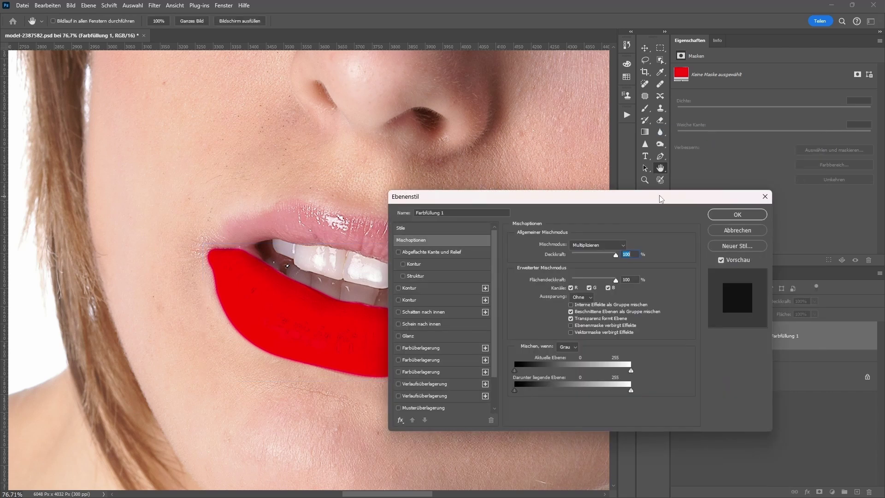
{"action": "left_click_drag", "start_coordinate": [563, 199], "coordinate": [591, 55]}
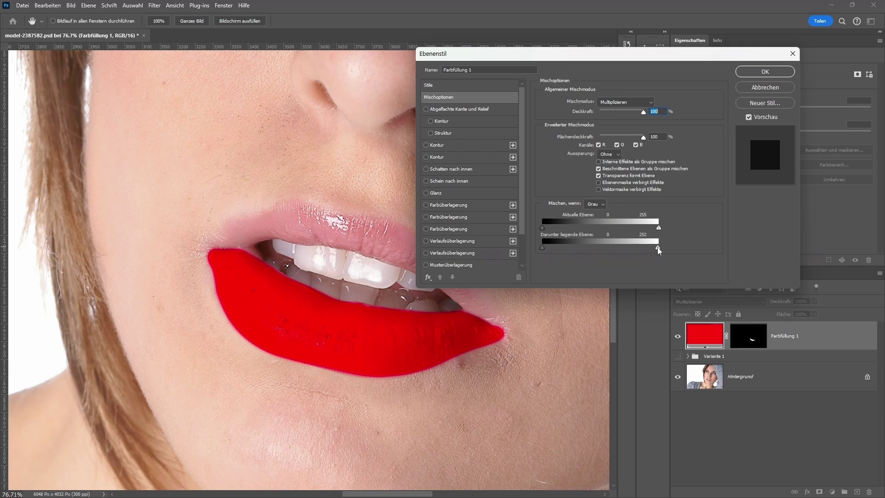
{"action": "left_click_drag", "start_coordinate": [658, 247], "coordinate": [618, 250]}
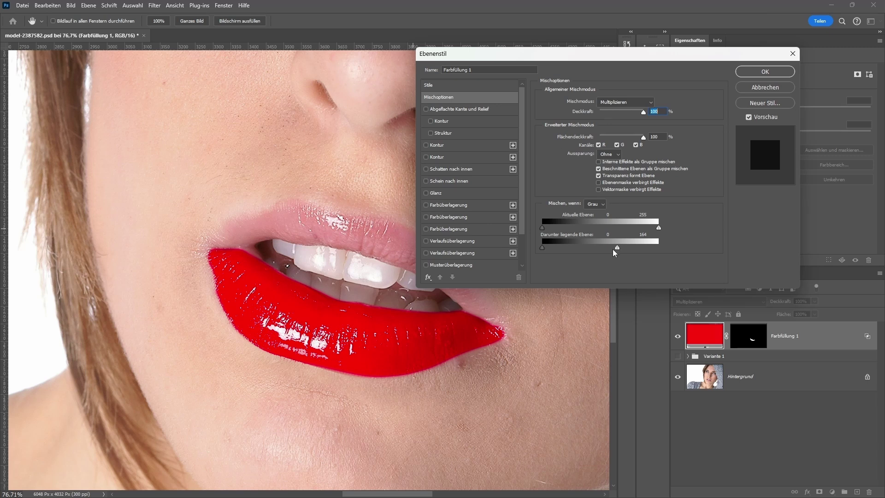
{"action": "key", "text": "alt"}
{"action": "mouse_move", "coordinate": [618, 248]}
{"action": "left_mouse_down"}
{"action": "mouse_move", "coordinate": [645, 249]}
{"action": "mouse_move", "coordinate": [598, 249]}
{"action": "mouse_move", "coordinate": [650, 248]}
{"action": "left_mouse_up"}
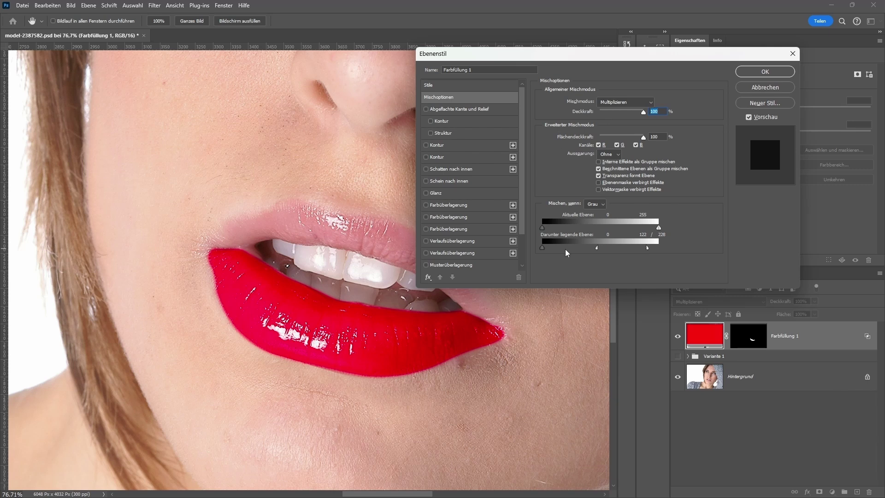
{"action": "left_click", "coordinate": [767, 76]}
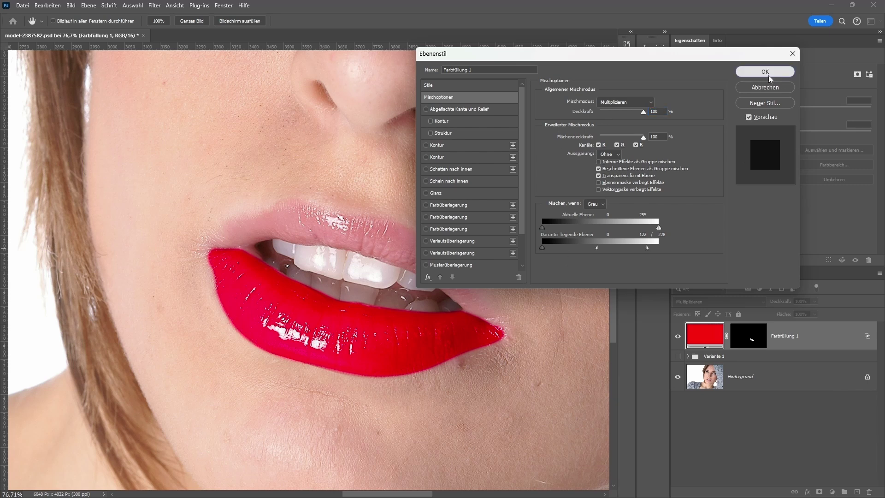
{"action": "left_click", "coordinate": [768, 75]}
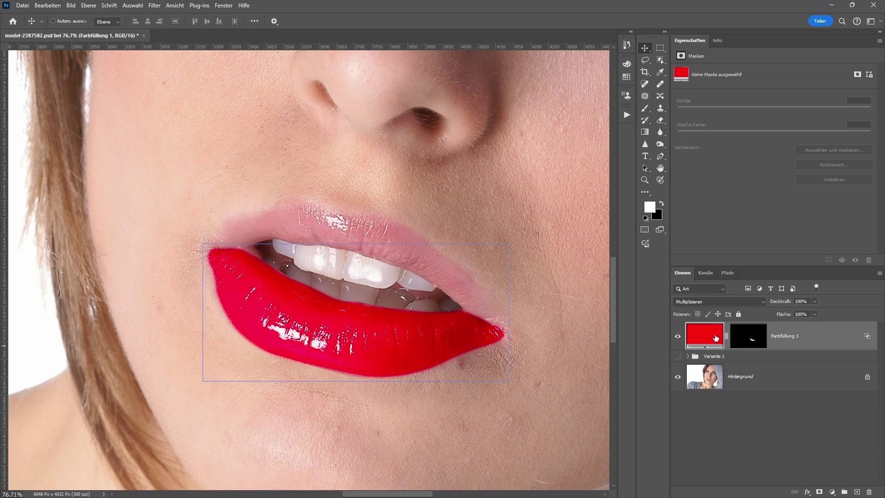
Duplicate the red lip fill layer and set the copy to Negativ multiplizieren.
{"action": "key", "text": "ctrl"}
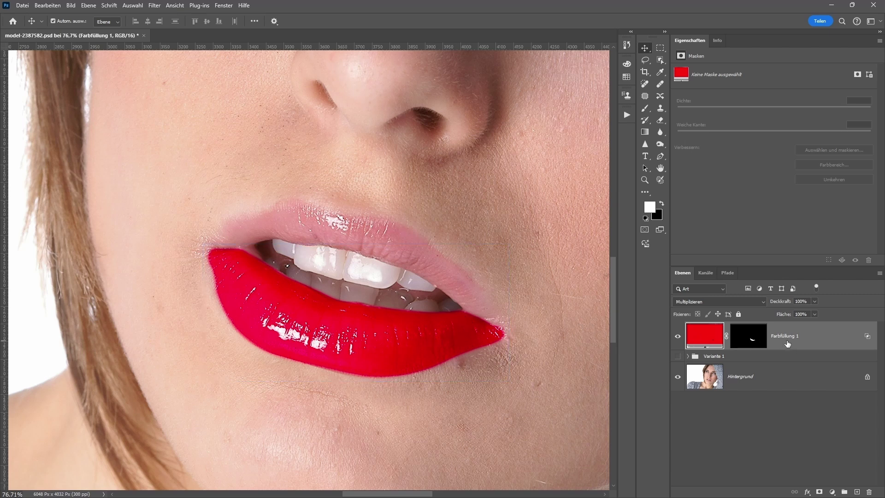
{"action": "key", "text": "ctrl+j"}
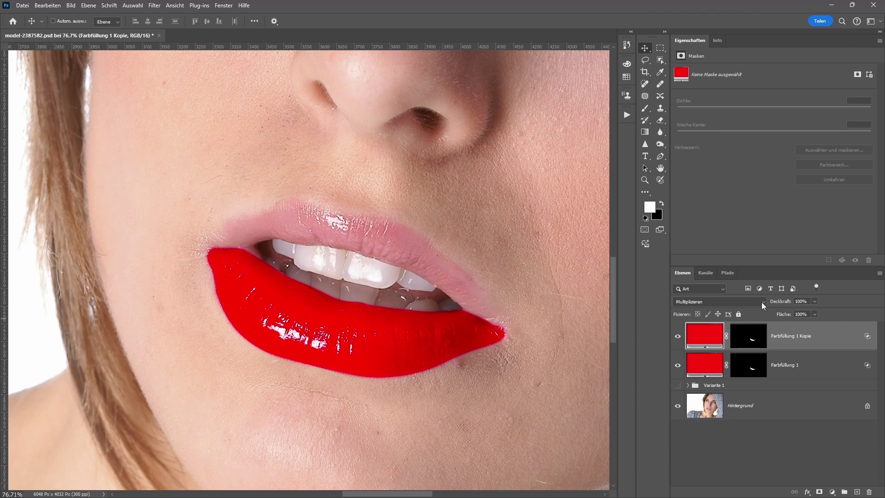
{"action": "left_click", "coordinate": [761, 304]}
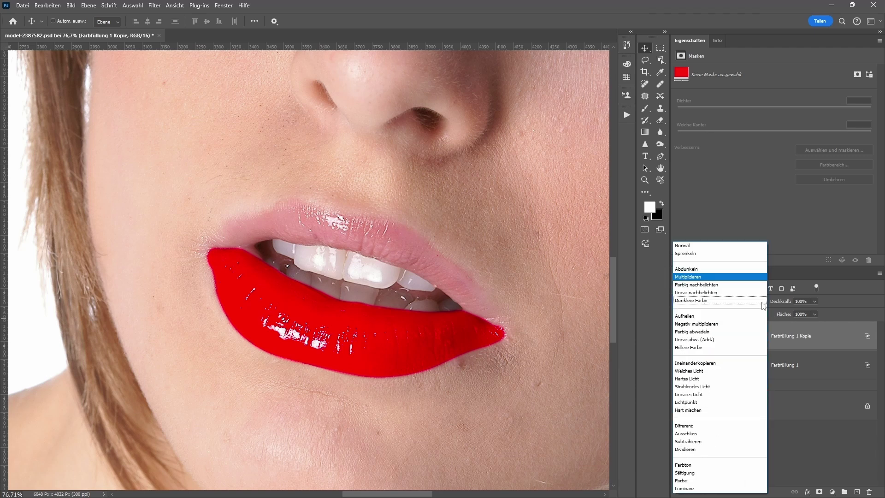
{"action": "left_click", "coordinate": [723, 325]}
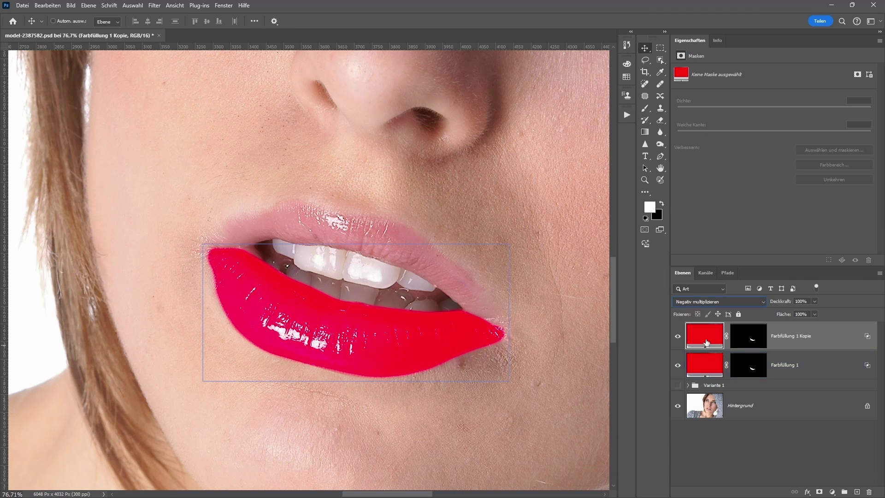
In the copy's blending options, Alt-split the black Darunter liegende Ebene slider so only brighter tones lighten.
{"action": "double_click", "coordinate": [819, 335]}
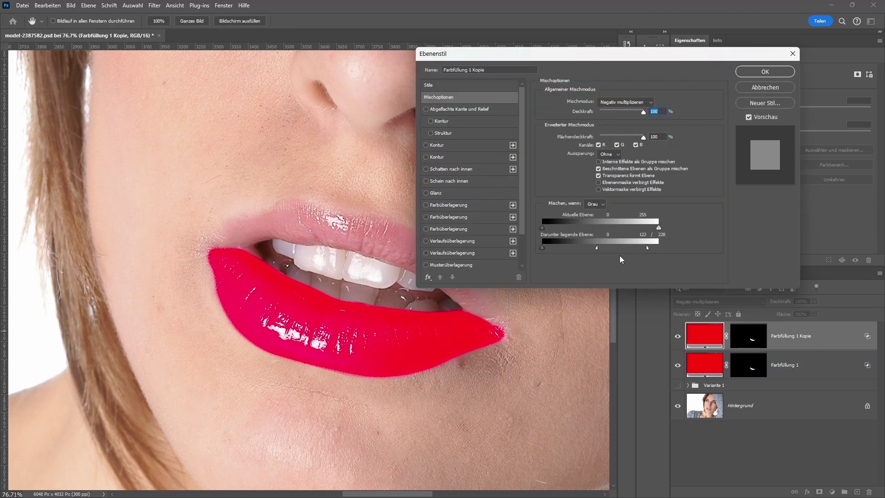
{"action": "left_click_drag", "start_coordinate": [598, 250], "coordinate": [669, 269]}
{"action": "key", "text": "alt"}
{"action": "left_click_drag", "start_coordinate": [559, 246], "coordinate": [579, 247]}
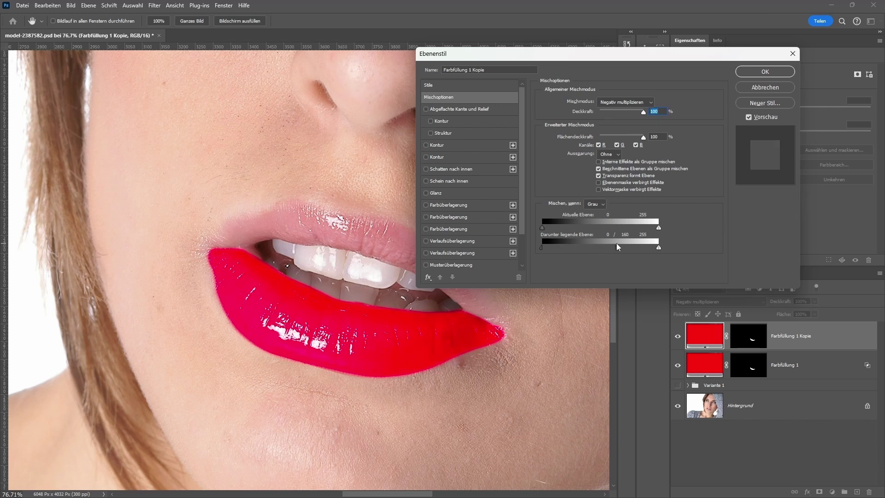
{"action": "left_click_drag", "start_coordinate": [543, 247], "coordinate": [568, 247]}
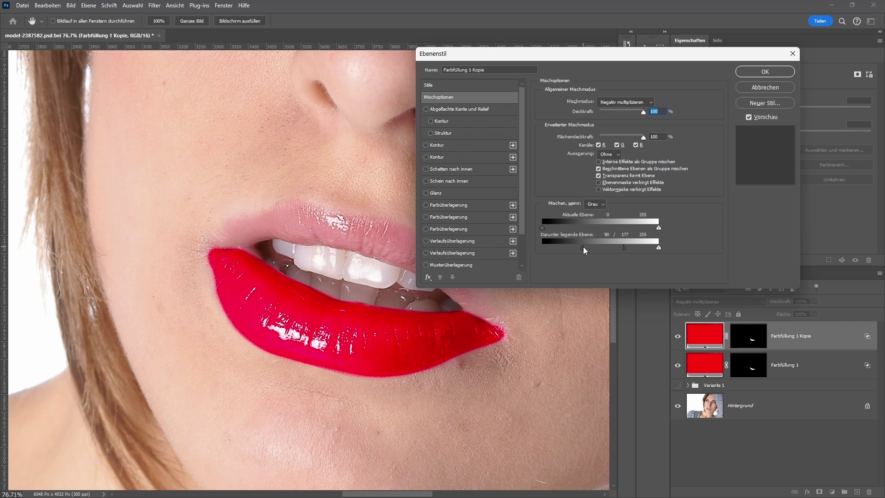
{"action": "left_click", "coordinate": [778, 74]}
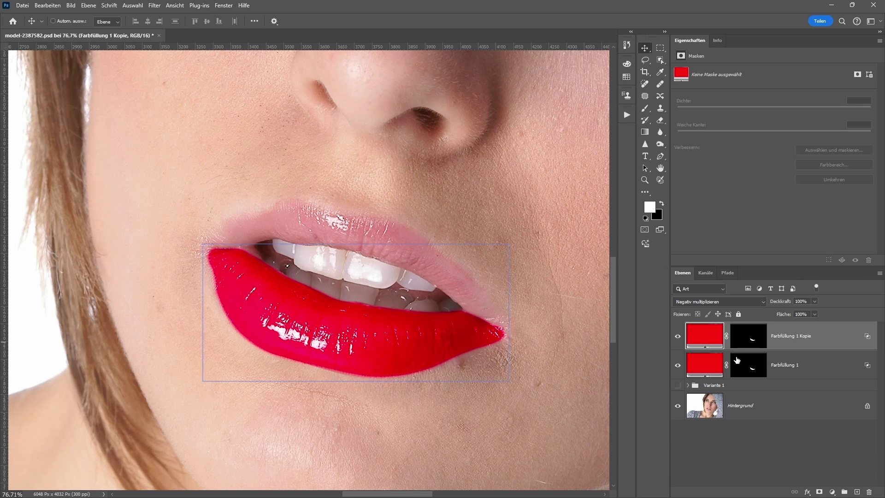
Group both red fill layers into Gruppe 1, move the lip mask onto the group, and delete the leftover mask.
{"action": "left_click", "coordinate": [770, 355]}
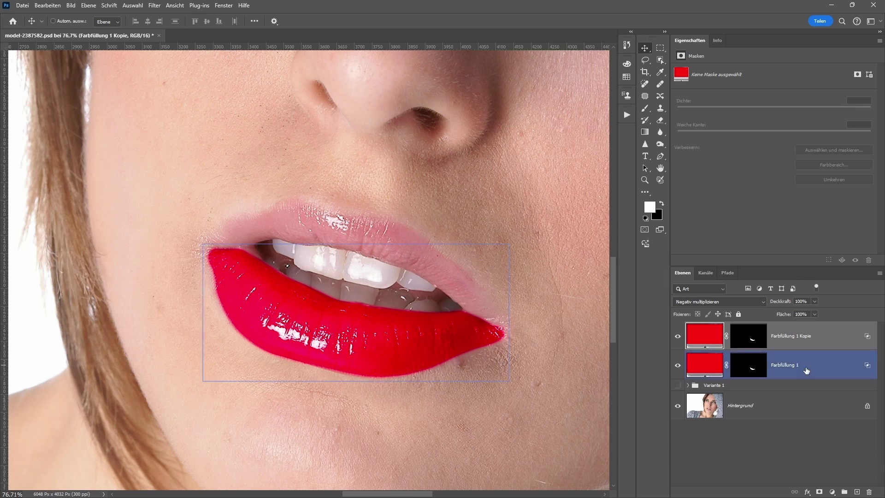
{"action": "left_click", "coordinate": [806, 367], "text": "shift"}
{"action": "left_click", "coordinate": [845, 491]}
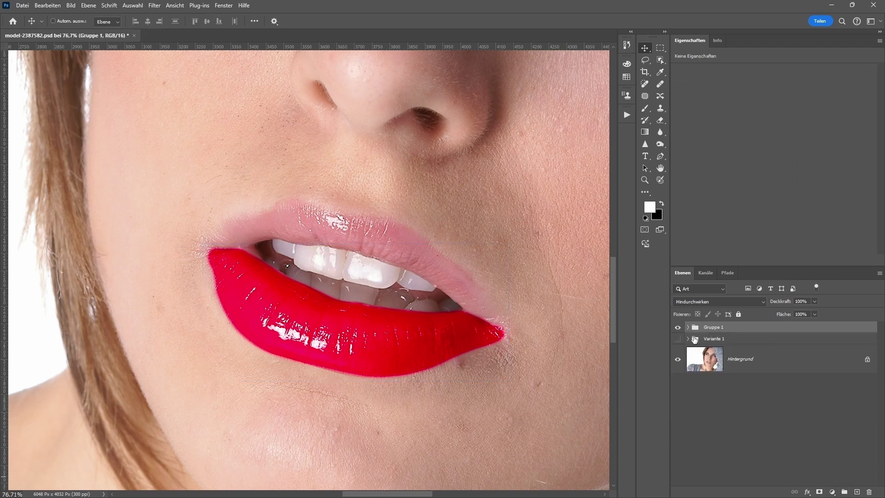
{"action": "left_click", "coordinate": [688, 327]}
{"action": "left_click", "coordinate": [770, 358]}
{"action": "left_click_drag", "start_coordinate": [769, 358], "coordinate": [722, 349]}
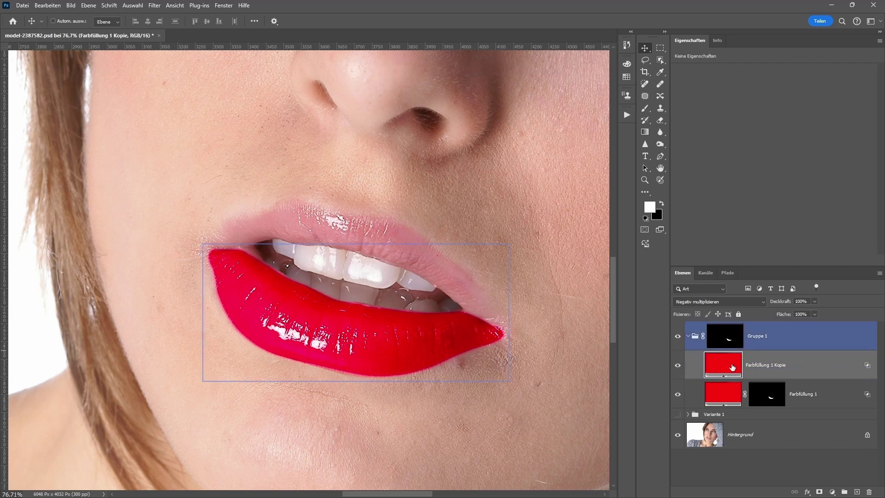
{"action": "left_click_drag", "start_coordinate": [767, 394], "coordinate": [869, 492]}
{"action": "left_click", "coordinate": [403, 187]}
{"action": "left_click", "coordinate": [781, 376]}
Set Gruppe 1's Deckkraft to about 55%.
{"action": "left_click", "coordinate": [692, 340]}
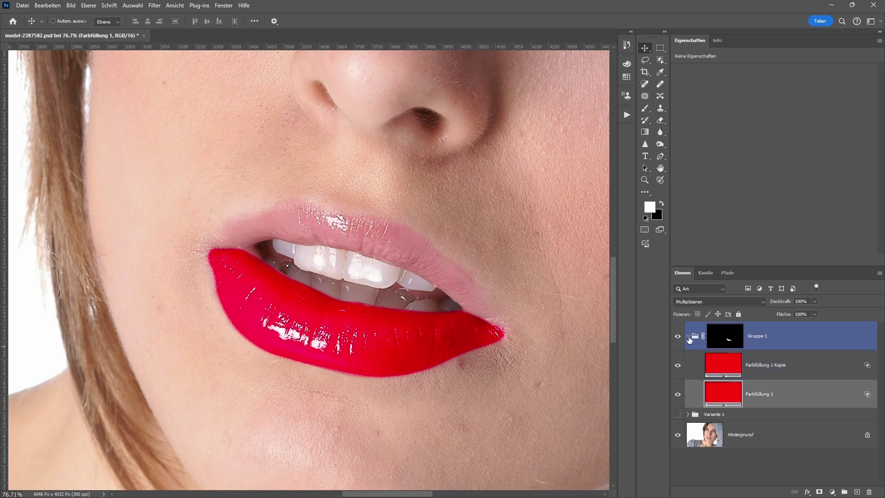
{"action": "left_click", "coordinate": [687, 337]}
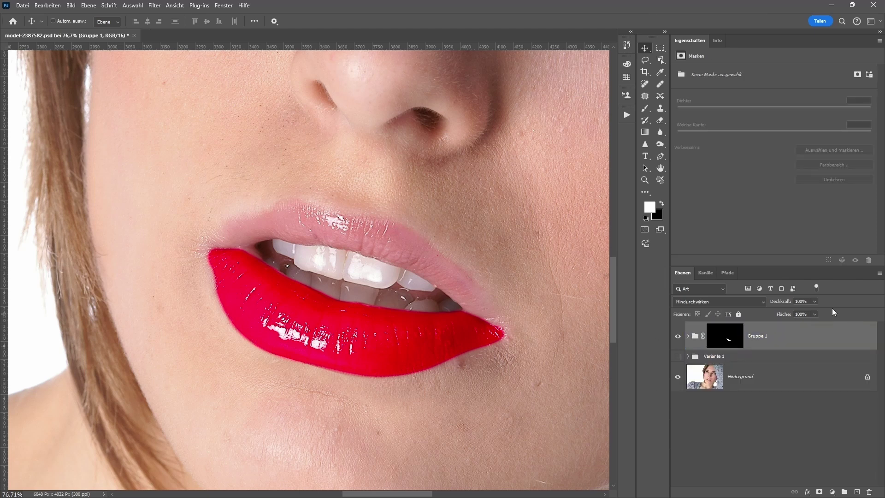
{"action": "left_click", "coordinate": [815, 301]}
{"action": "left_click_drag", "start_coordinate": [812, 313], "coordinate": [791, 313]}
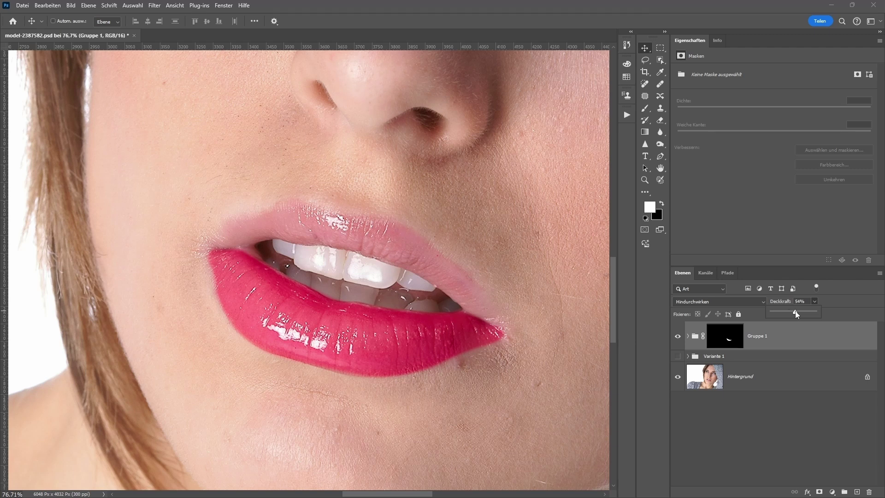
{"action": "left_click_drag", "start_coordinate": [790, 313], "coordinate": [797, 314]}
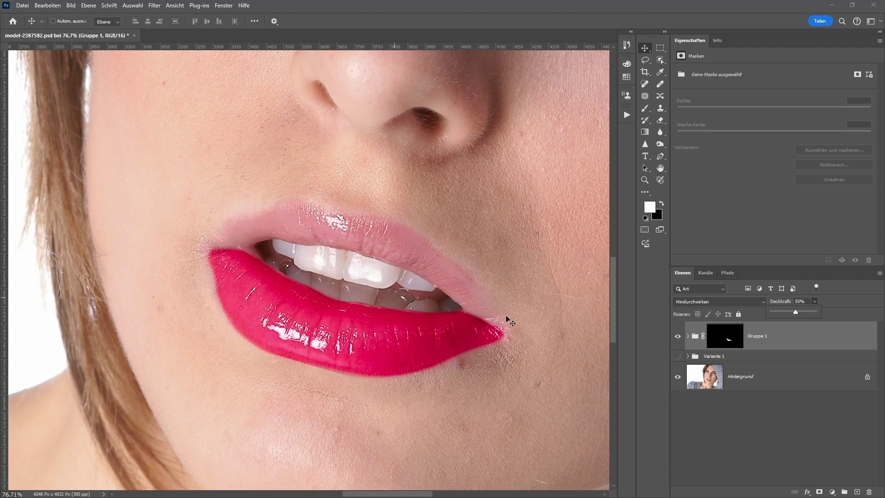
{"action": "scroll", "coordinate": [352, 322], "scroll_direction": "down", "scroll_amount": 5}
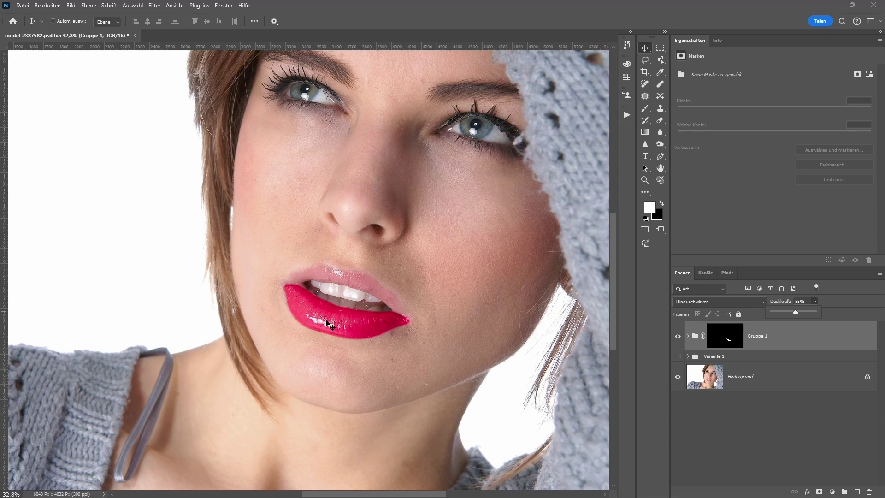
Lower Gruppe 1 to about 41% opacity and set Farbfüllung 1 to 77%.
{"action": "left_click_drag", "start_coordinate": [790, 312], "coordinate": [787, 312]}
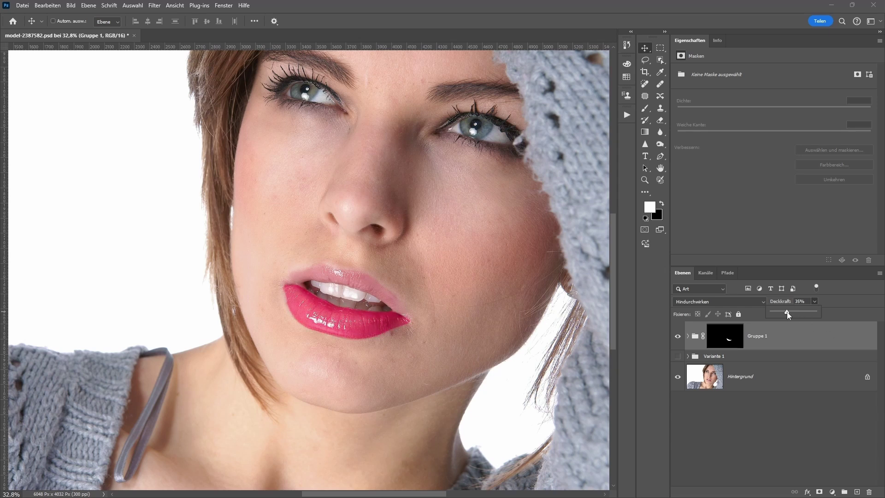
{"action": "left_click", "coordinate": [687, 336]}
{"action": "left_click", "coordinate": [741, 362]}
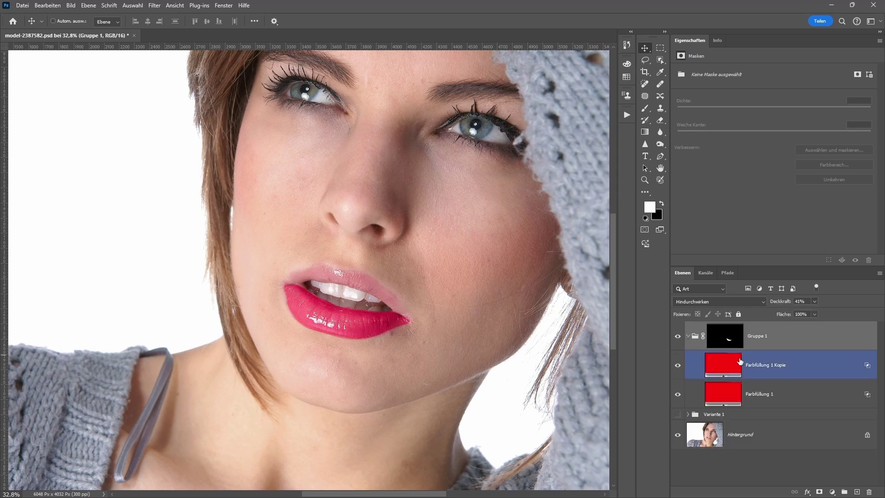
{"action": "key", "text": "alt+bracketleft"}
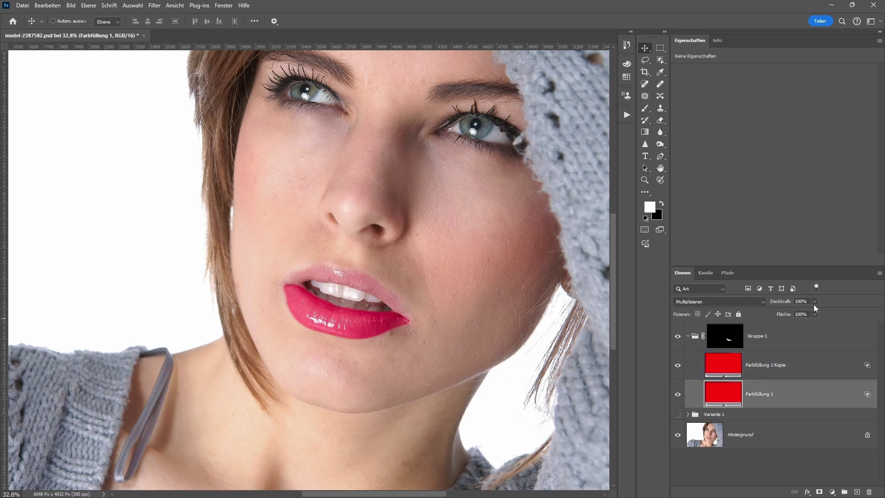
{"action": "left_click", "coordinate": [815, 302]}
{"action": "left_click_drag", "start_coordinate": [812, 314], "coordinate": [798, 315]}
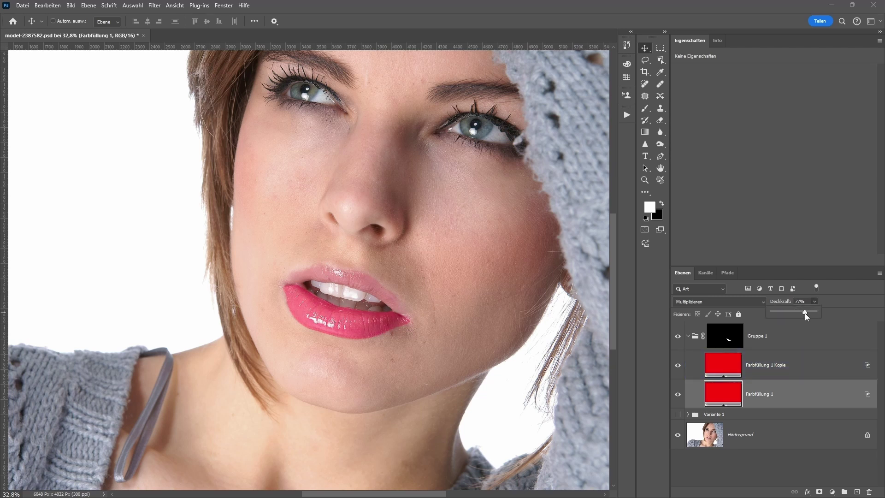
Set Farbfüllung 1 Kopie to 46% opacity and reselect the copy layer.
{"action": "left_click", "coordinate": [771, 365]}
{"action": "left_click", "coordinate": [814, 302]}
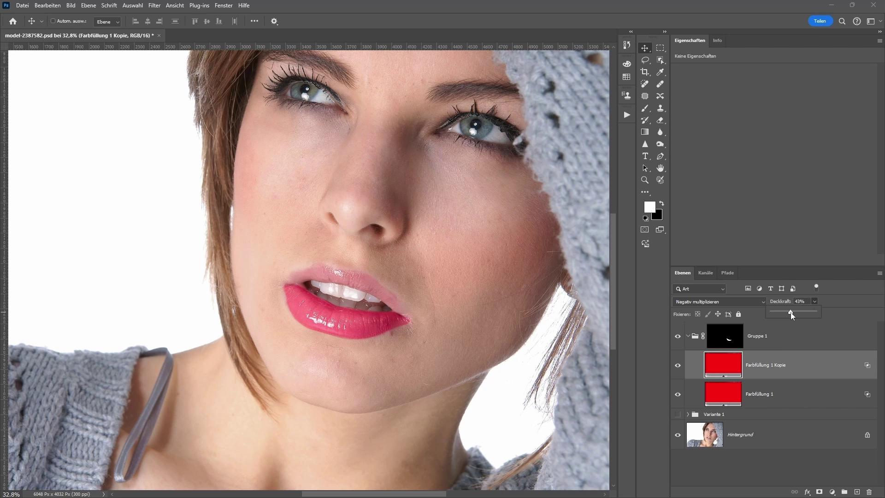
{"action": "left_click_drag", "start_coordinate": [791, 314], "coordinate": [792, 314]}
{"action": "left_click", "coordinate": [724, 401]}
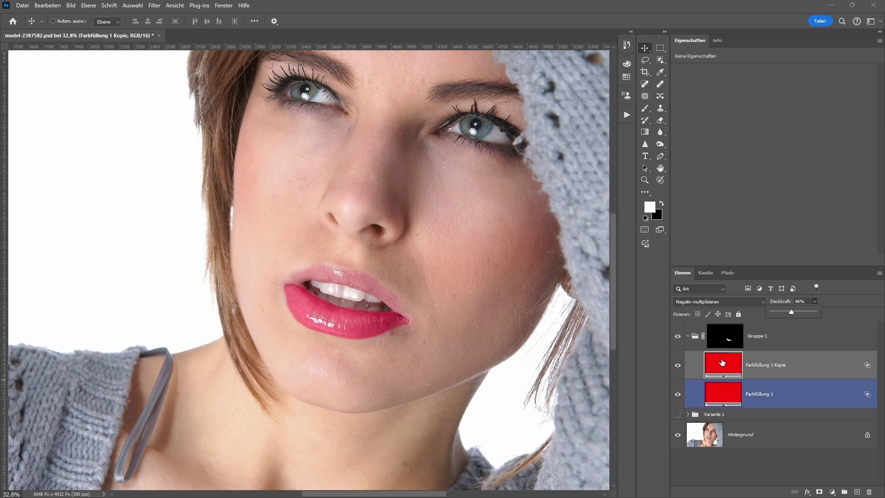
{"action": "left_click", "coordinate": [690, 344]}
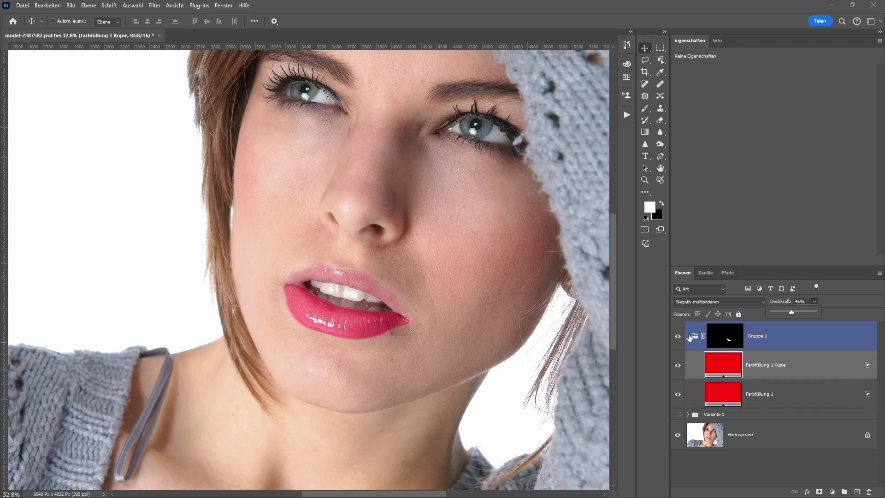
{"action": "left_click", "coordinate": [734, 370]}
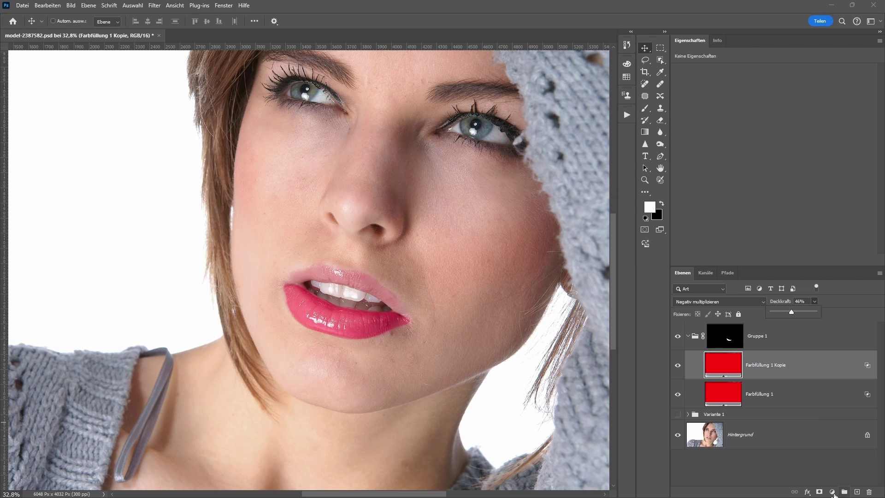
{"action": "left_click", "coordinate": [832, 492]}
{"action": "left_click", "coordinate": [730, 374]}
Add a new Volltonfarbe fill layer, entering ff1919 and darkening it to deep red 750b0b.
{"action": "double_click", "coordinate": [714, 364]}
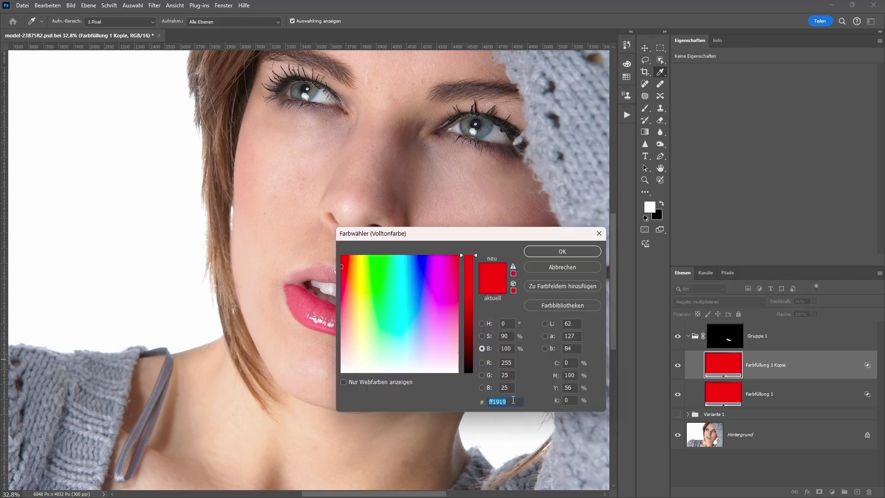
{"action": "left_click", "coordinate": [562, 252]}
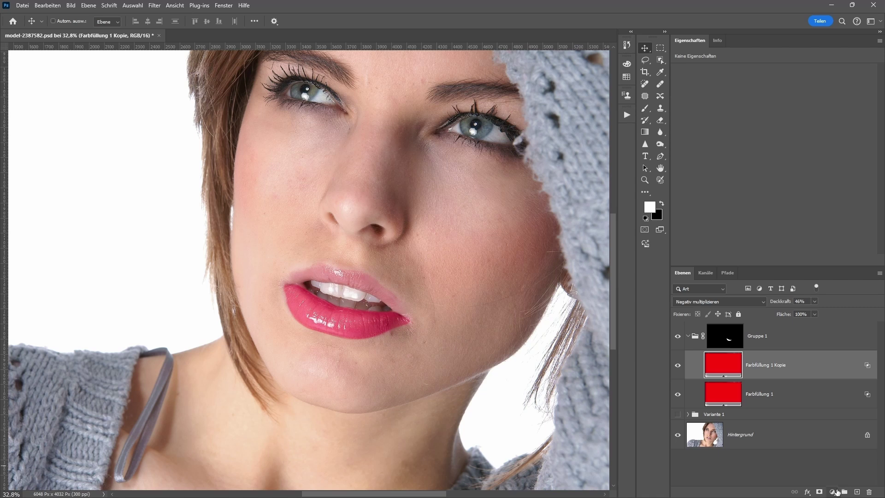
{"action": "left_click", "coordinate": [831, 492]}
{"action": "left_click", "coordinate": [820, 331]}
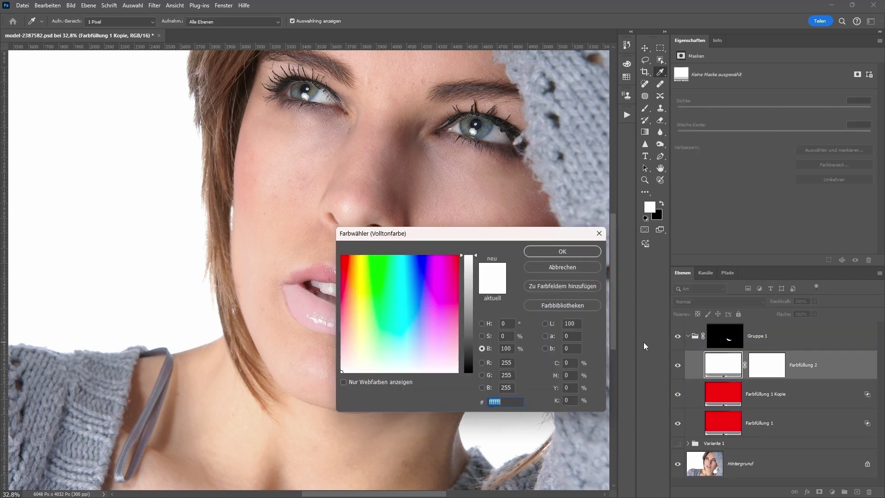
{"action": "type", "text": "ff1919"}
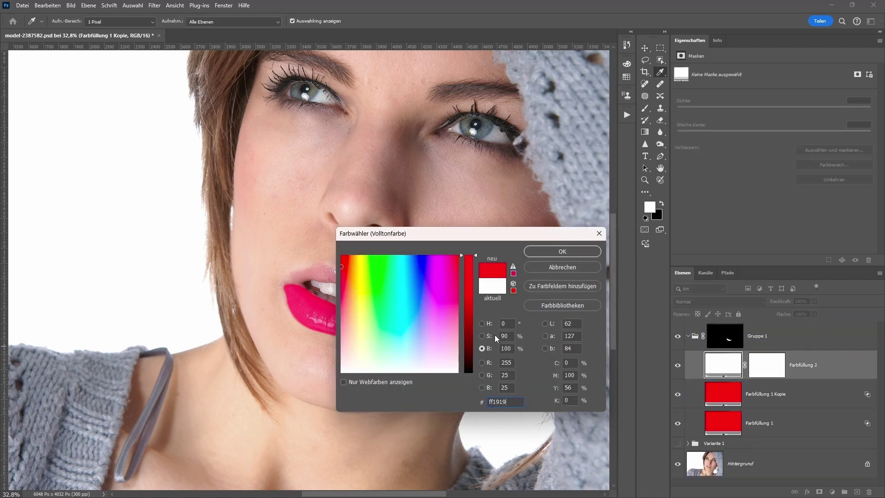
{"action": "left_click_drag", "start_coordinate": [474, 259], "coordinate": [475, 318]}
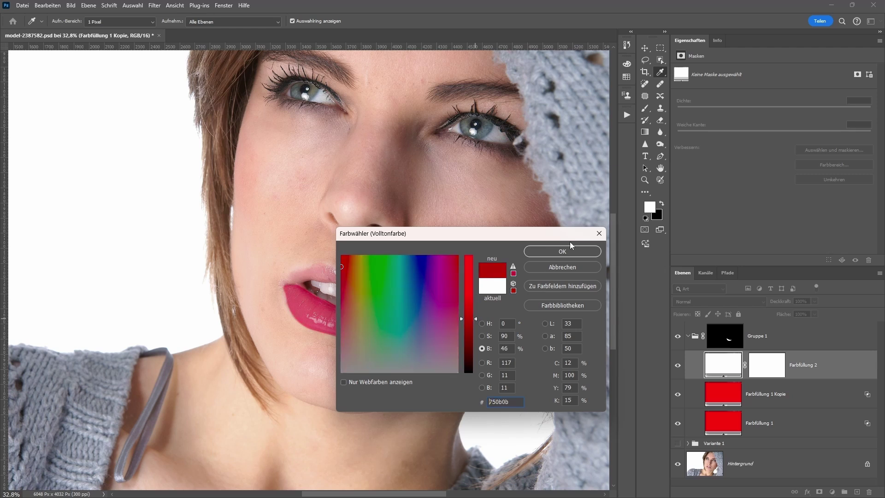
{"action": "left_click", "coordinate": [554, 255]}
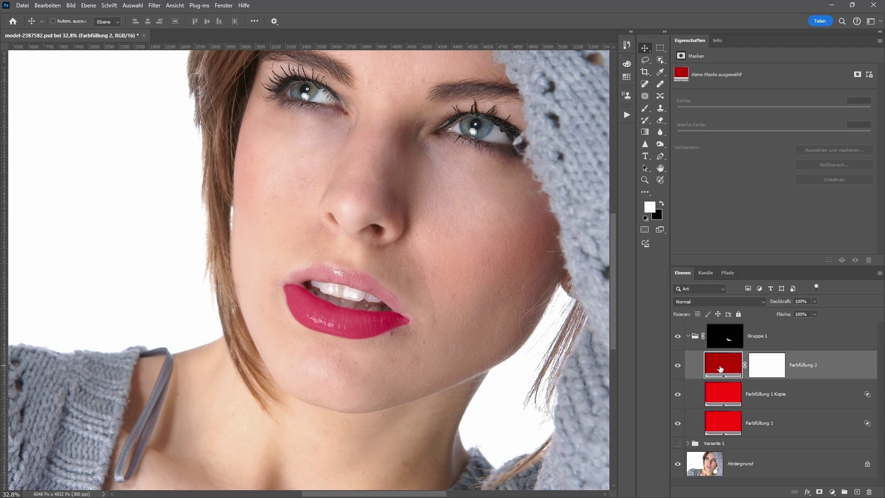
Set Farbfüllung 2 to Multiplizieren and invert its mask to hide it completely.
{"action": "left_click", "coordinate": [732, 301]}
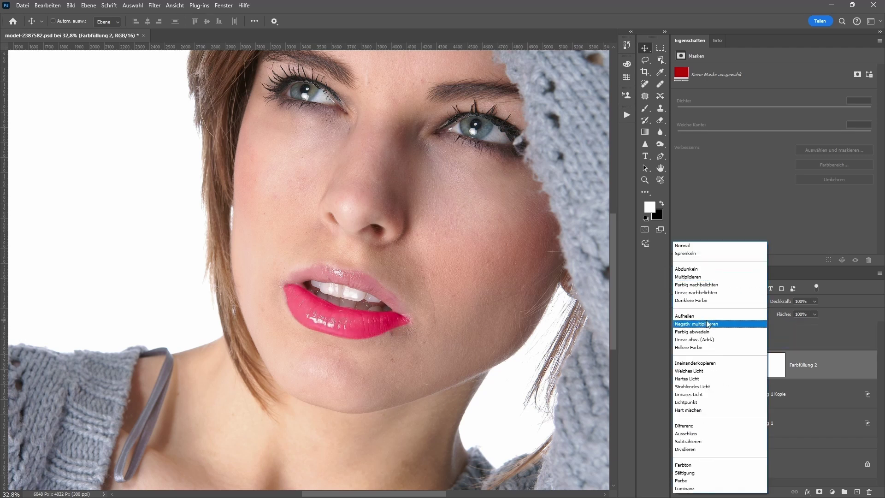
{"action": "left_click", "coordinate": [829, 367]}
{"action": "mouse_move", "coordinate": [825, 371]}
{"action": "left_mouse_down"}
{"action": "mouse_move", "coordinate": [748, 418]}
{"action": "mouse_move", "coordinate": [751, 387]}
{"action": "mouse_move", "coordinate": [740, 368]}
{"action": "left_mouse_up"}
{"action": "left_click", "coordinate": [742, 302]}
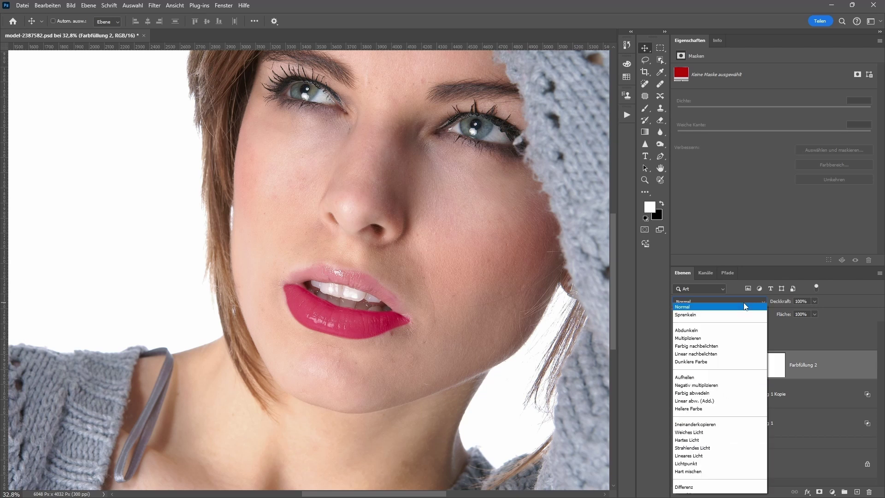
{"action": "left_click", "coordinate": [694, 277]}
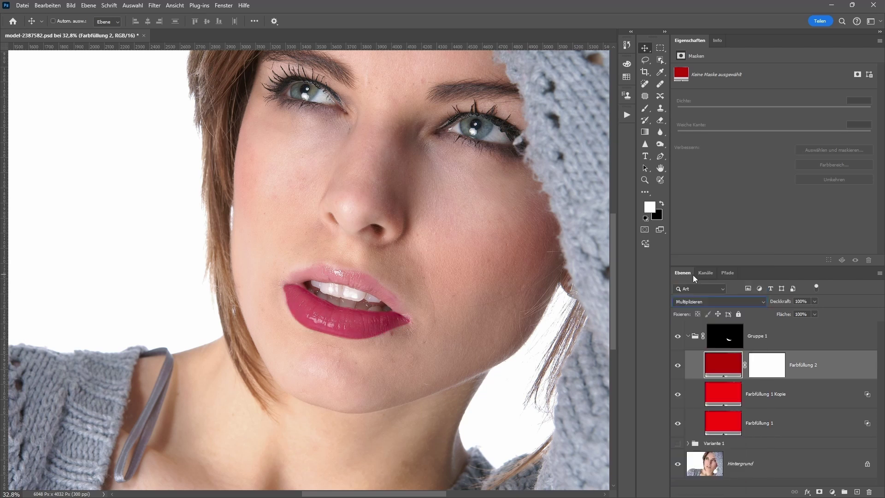
{"action": "left_click", "coordinate": [773, 362]}
{"action": "key", "text": "ctrl+i"}
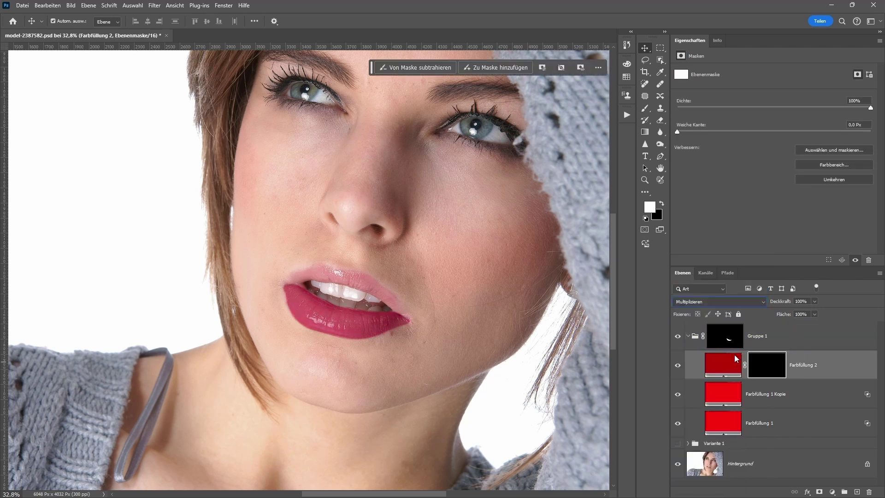
{"action": "left_click", "coordinate": [645, 111]}
Set a 12 px brush with about 46% Glättung and feather the mask's Weiche Kante to 8.4 px.
{"action": "scroll", "coordinate": [304, 310], "scroll_direction": "up", "scroll_amount": 5}
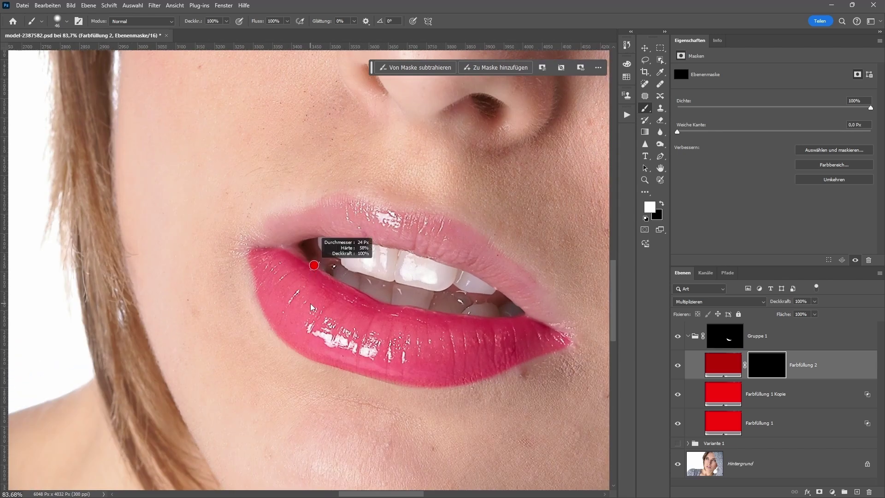
{"action": "left_click_drag", "start_coordinate": [311, 307], "coordinate": [309, 308]}
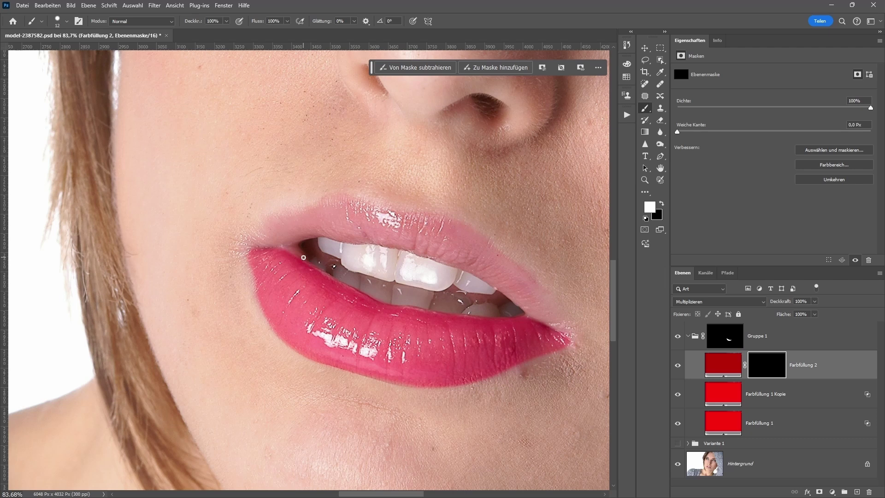
{"action": "left_click", "coordinate": [354, 21]}
{"action": "left_click_drag", "start_coordinate": [353, 30], "coordinate": [374, 31]}
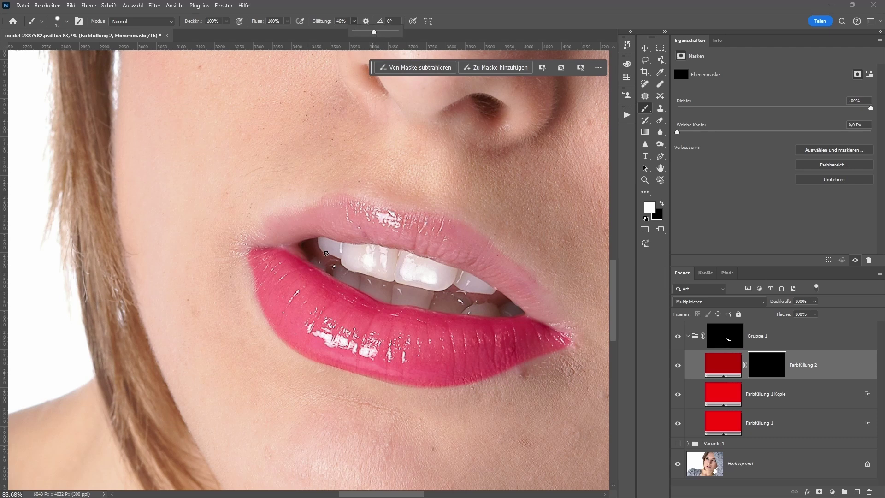
{"action": "left_click", "coordinate": [302, 257]}
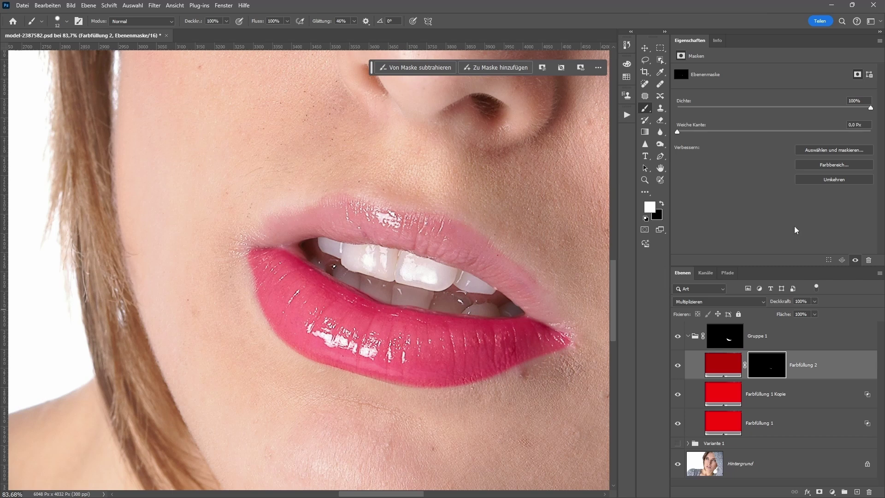
{"action": "left_click_drag", "start_coordinate": [736, 134], "coordinate": [747, 134]}
{"action": "left_click", "coordinate": [678, 366]}
{"action": "left_click", "coordinate": [678, 365]}
{"action": "left_click", "coordinate": [678, 366]}
{"action": "scroll", "coordinate": [415, 290], "scroll_direction": "down", "scroll_amount": 3}
{"action": "scroll", "coordinate": [415, 290], "scroll_direction": "down", "scroll_amount": 3}
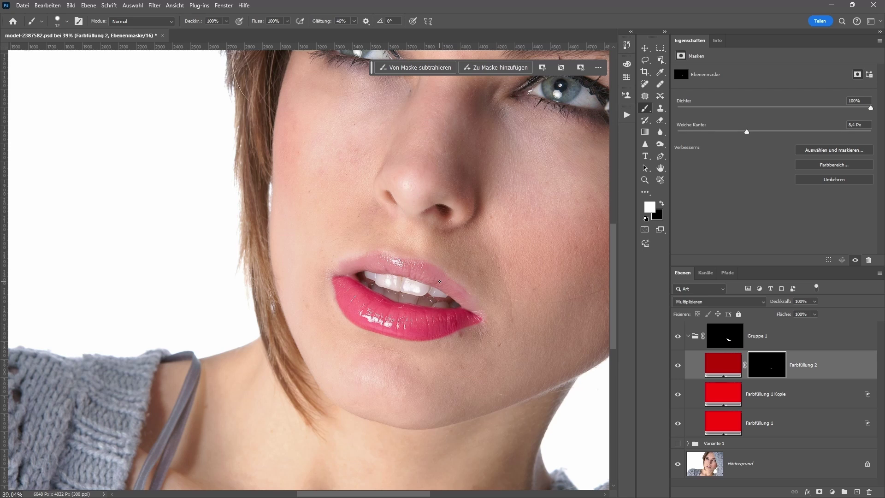
{"action": "scroll", "coordinate": [440, 281], "scroll_direction": "down", "scroll_amount": 2}
{"action": "scroll", "coordinate": [444, 272], "scroll_direction": "down", "scroll_amount": 1}
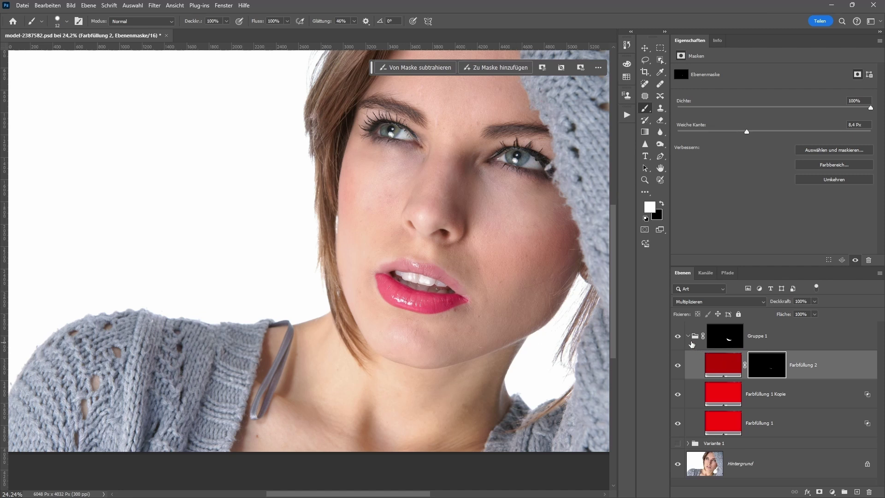
{"action": "left_click", "coordinate": [688, 336]}
Rename Gruppe 1 to 'untere lippe', correcting the initial typo.
{"action": "double_click", "coordinate": [756, 336]}
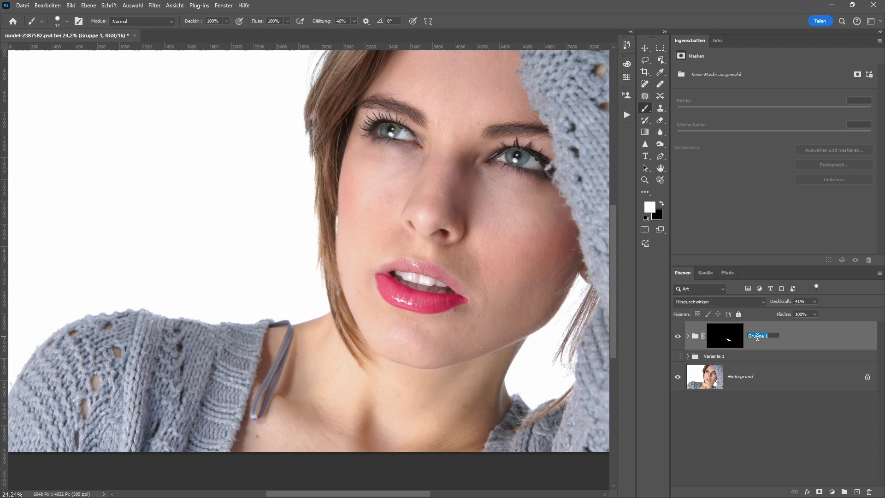
{"action": "type", "text": "unere li"}
{"action": "type", "text": "ppe"}
{"action": "key", "text": "Return"}
{"action": "double_click", "coordinate": [759, 339]}
{"action": "key", "text": "Left"}
{"action": "type", "text": "t"}
{"action": "key", "text": "Return"}
Duplicate the group, rename the copy 'obere lippe', and target its mask.
{"action": "key", "text": "ctrl+j"}
{"action": "double_click", "coordinate": [755, 340]}
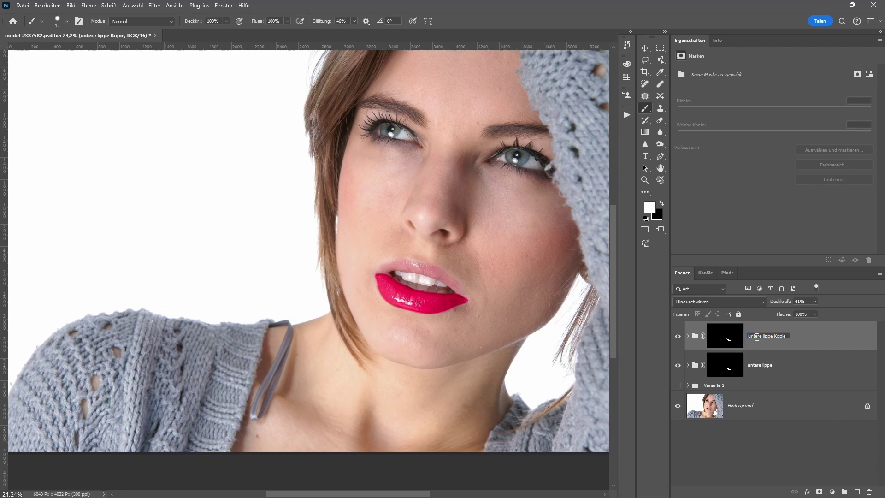
{"action": "type", "text": "obere"}
{"action": "key", "text": "BackSpace"}
{"action": "key", "text": "BackSpace"}
{"action": "key", "text": "BackSpace"}
{"action": "key", "text": "BackSpace"}
{"action": "key", "text": "BackSpace"}
{"action": "key", "text": "Return"}
{"action": "left_click", "coordinate": [721, 336]}
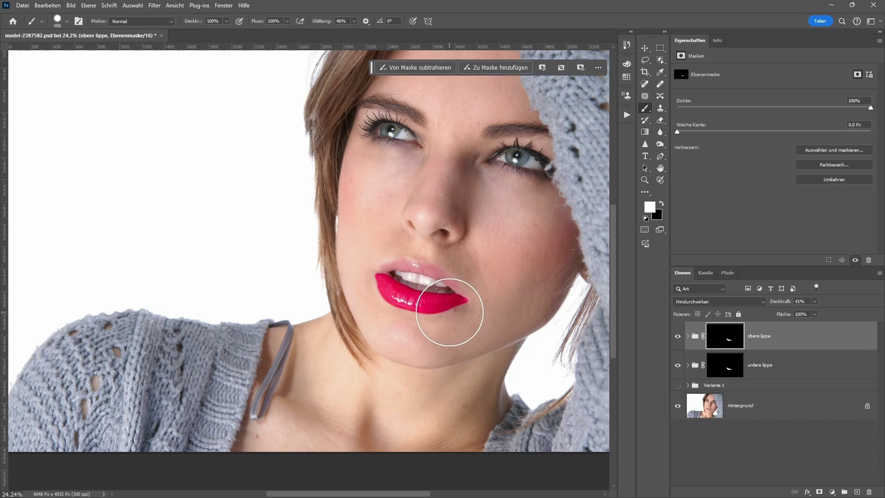
Fill the obere lippe group mask with black and set brush smoothing to 0%.
{"action": "key", "text": "x"}
{"action": "key", "text": "alt+BackSpace"}
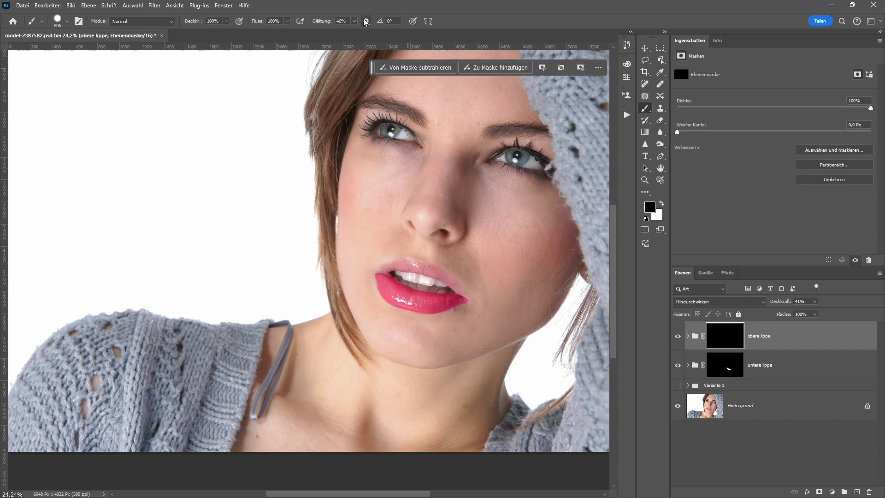
{"action": "left_click", "coordinate": [353, 21]}
{"action": "left_click_drag", "start_coordinate": [356, 31], "coordinate": [300, 40]}
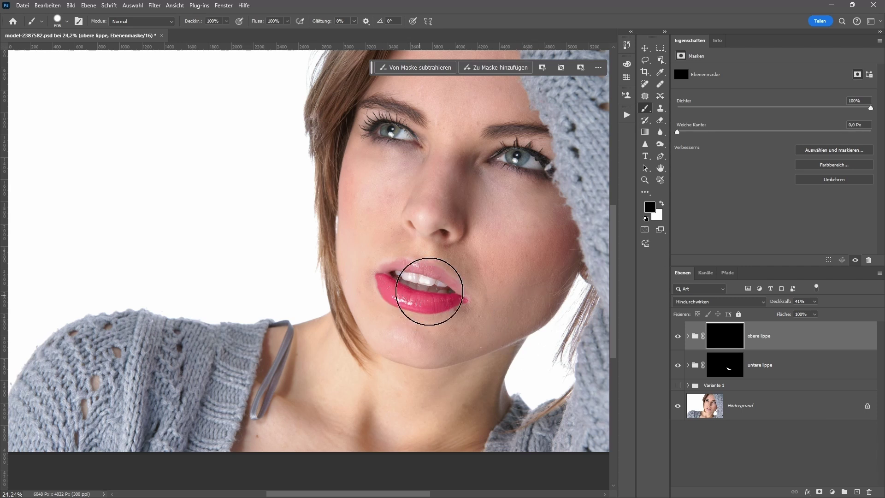
Paint white across the upper lip corner to corner with a smaller brush to reveal the pink.
{"action": "scroll", "coordinate": [350, 271], "scroll_direction": "up", "scroll_amount": 3}
{"action": "scroll", "coordinate": [448, 278], "scroll_direction": "up", "scroll_amount": 3}
{"action": "scroll", "coordinate": [448, 278], "scroll_direction": "up", "scroll_amount": 1}
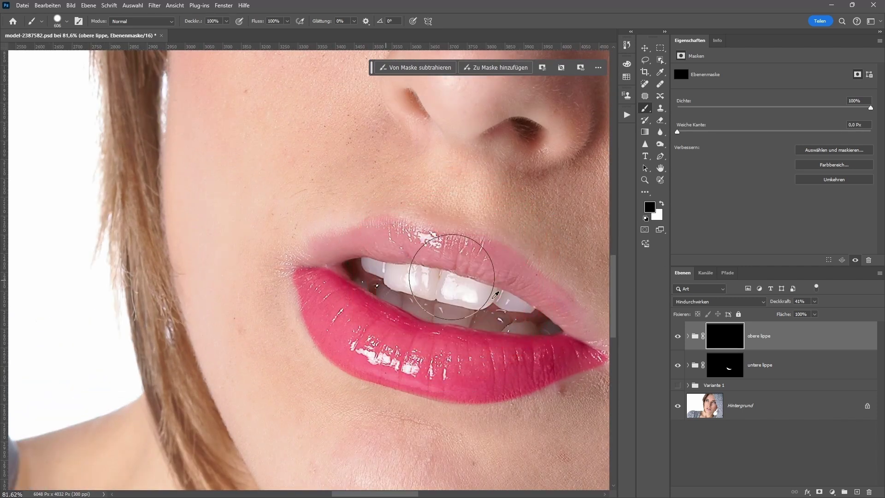
{"action": "mouse_move", "coordinate": [373, 265]}
{"action": "left_mouse_down"}
{"action": "mouse_move", "coordinate": [333, 259]}
{"action": "mouse_move", "coordinate": [334, 180]}
{"action": "left_mouse_up"}
{"action": "key", "text": "x"}
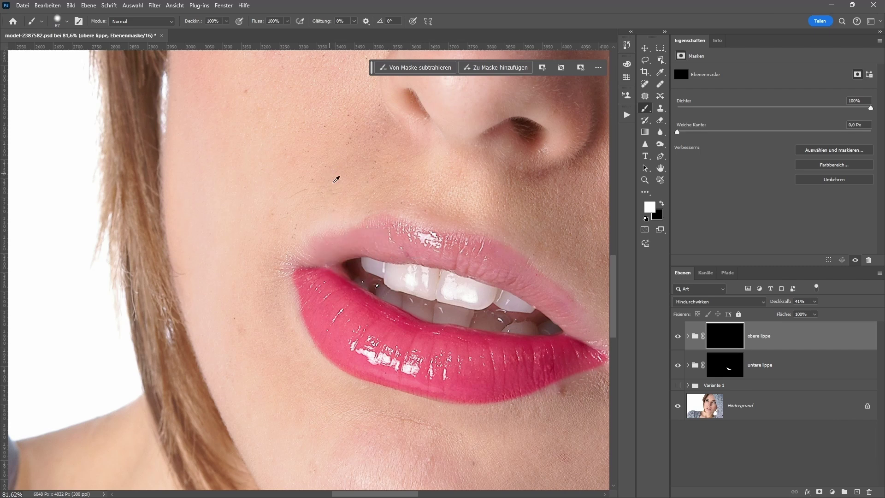
{"action": "mouse_move", "coordinate": [313, 256]}
{"action": "left_mouse_down"}
{"action": "mouse_move", "coordinate": [375, 233]}
{"action": "mouse_move", "coordinate": [502, 257]}
{"action": "mouse_move", "coordinate": [590, 333]}
{"action": "mouse_move", "coordinate": [447, 254]}
{"action": "mouse_move", "coordinate": [346, 243]}
{"action": "mouse_move", "coordinate": [320, 256]}
{"action": "mouse_move", "coordinate": [474, 263]}
{"action": "mouse_move", "coordinate": [519, 283]}
{"action": "mouse_move", "coordinate": [345, 239]}
{"action": "mouse_move", "coordinate": [317, 257]}
{"action": "mouse_move", "coordinate": [571, 312]}
{"action": "mouse_move", "coordinate": [580, 330]}
{"action": "left_mouse_up"}
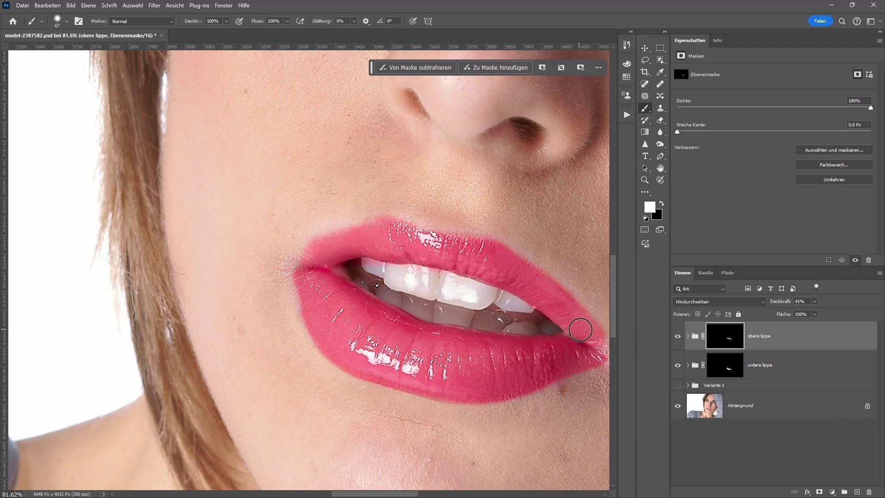
In the obere lippe group, recolour Farbfüllung 1 and Farbfüllung 1 Kopie from red to pink.
{"action": "left_click", "coordinate": [688, 336]}
{"action": "double_click", "coordinate": [719, 419]}
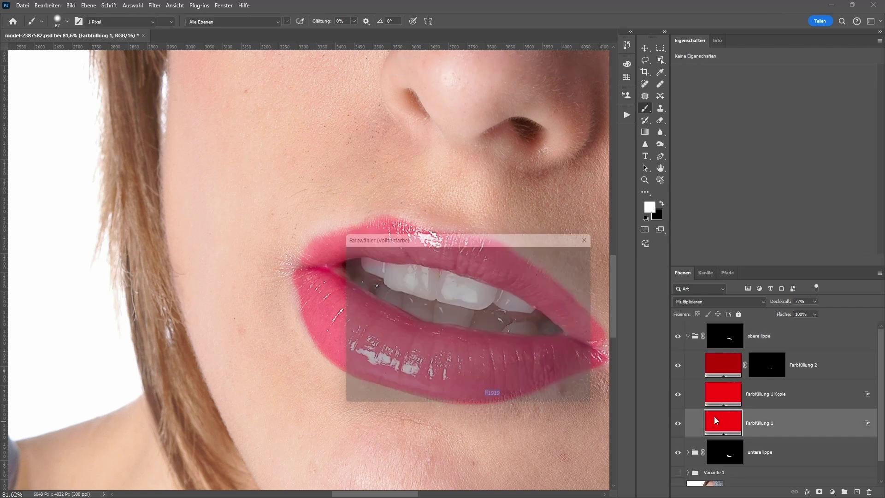
{"action": "left_click_drag", "start_coordinate": [518, 243], "coordinate": [613, 116]}
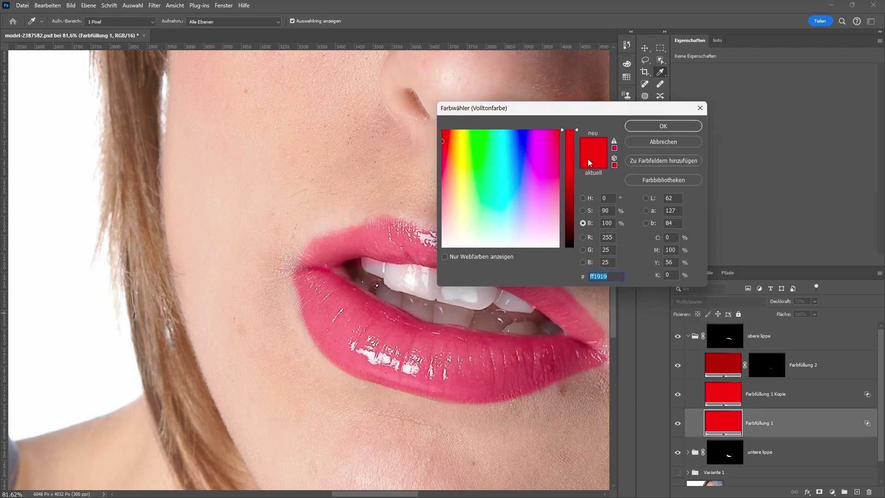
{"action": "left_click", "coordinate": [584, 211]}
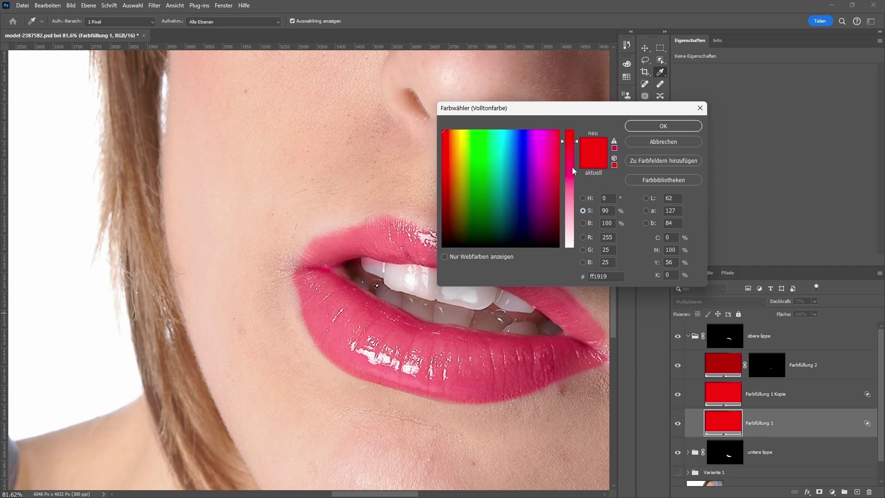
{"action": "left_click", "coordinate": [571, 172]}
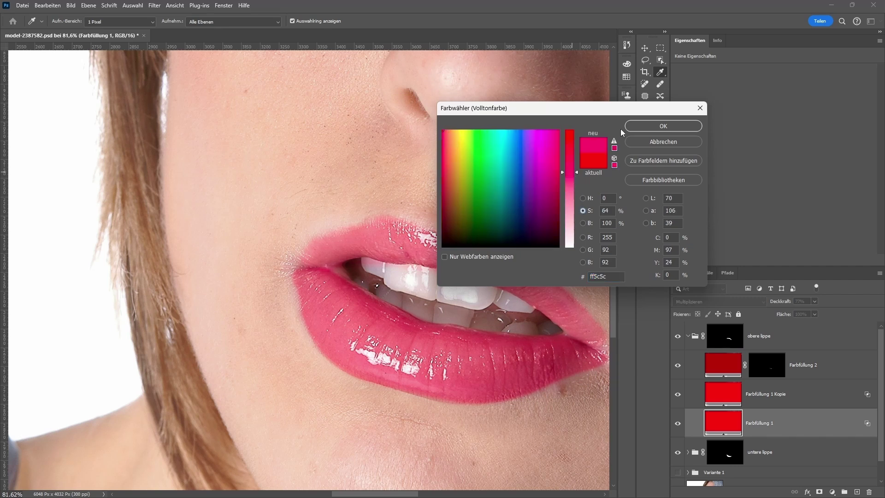
{"action": "left_click_drag", "start_coordinate": [611, 277], "coordinate": [578, 281]}
{"action": "key", "text": "ctrl+c"}
{"action": "left_click", "coordinate": [663, 126]}
{"action": "double_click", "coordinate": [723, 393]}
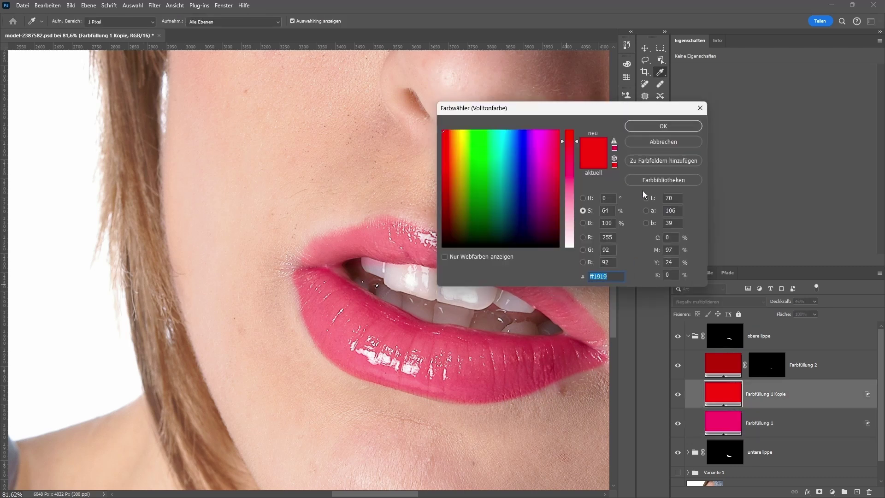
{"action": "key", "text": "ctrl+v"}
{"action": "left_click", "coordinate": [663, 126]}
Set Farbfüllung 2 to a deeper pink, starting from hex ff5c5c with lowered brightness.
{"action": "left_click", "coordinate": [721, 371]}
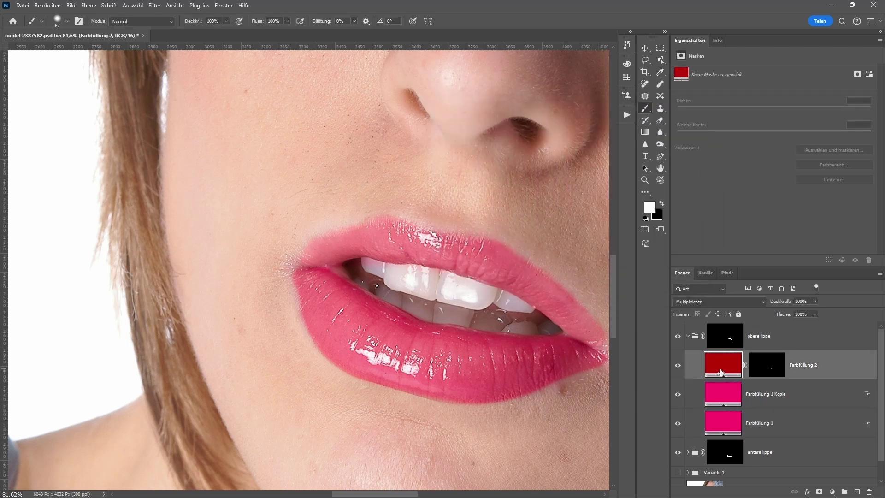
{"action": "double_click", "coordinate": [721, 371]}
{"action": "type", "text": "ff5c5c"}
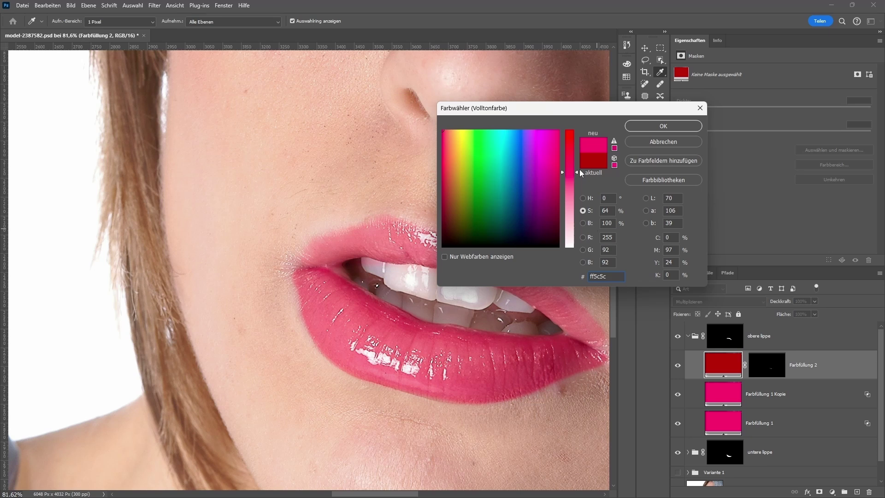
{"action": "left_click", "coordinate": [583, 223]}
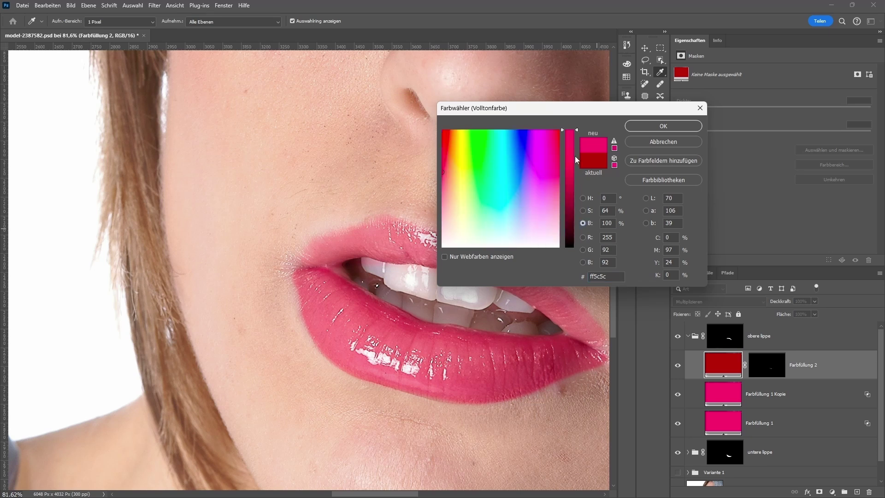
{"action": "left_click_drag", "start_coordinate": [574, 155], "coordinate": [573, 176]}
{"action": "left_click", "coordinate": [663, 127]}
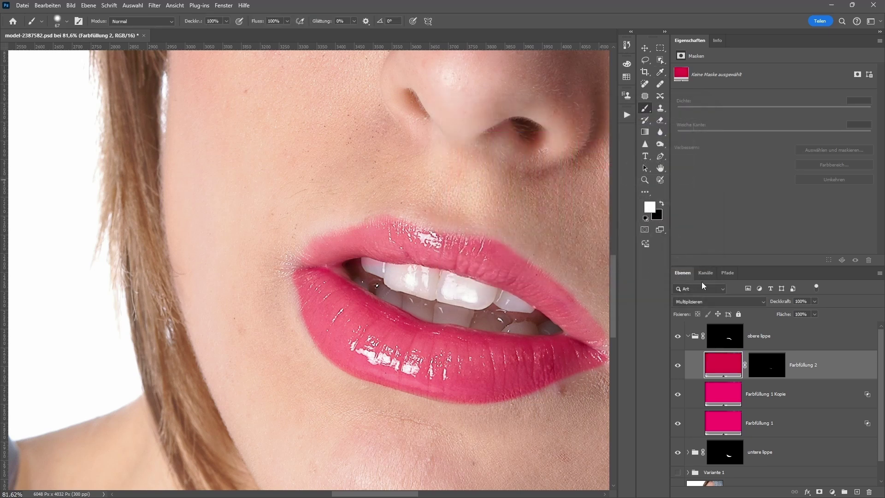
Paint black over the stray spot in Farbfüllung 2's mask to hide it.
{"action": "left_click", "coordinate": [772, 367]}
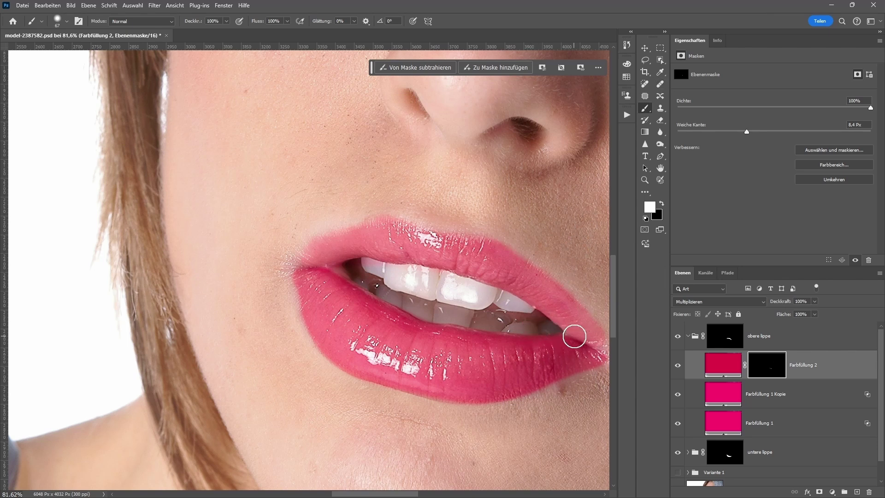
{"action": "key", "text": "x"}
{"action": "left_click", "coordinate": [381, 320]}
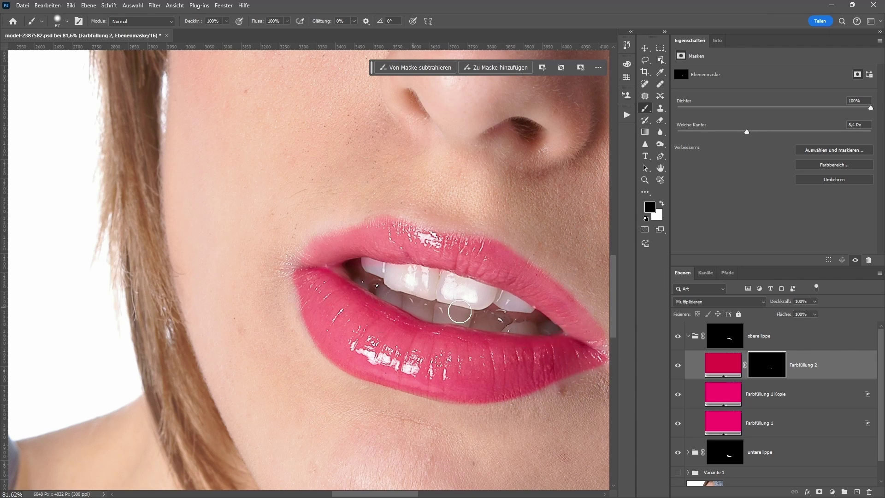
With a smaller white brush, paint the deeper pink along the upper lip's edge, then inspect the group mask.
{"action": "scroll", "coordinate": [408, 259], "scroll_direction": "up", "scroll_amount": 2}
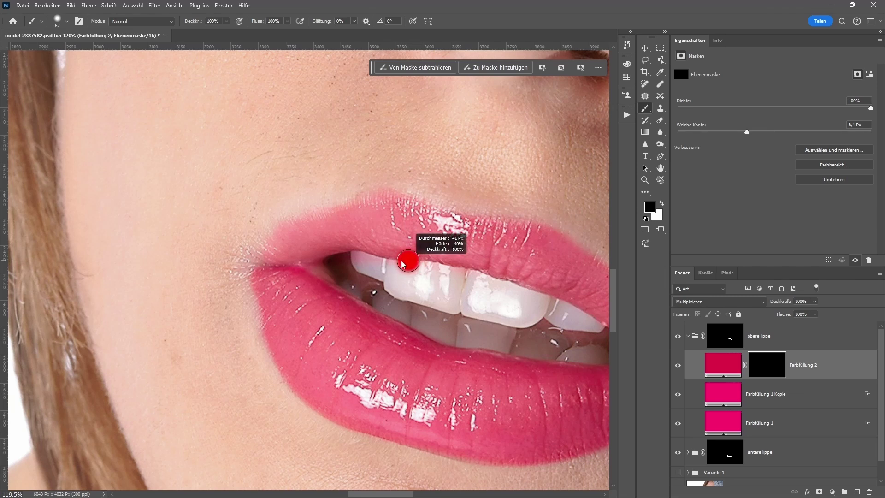
{"action": "key", "text": "x"}
{"action": "left_click_drag", "start_coordinate": [372, 254], "coordinate": [515, 281]}
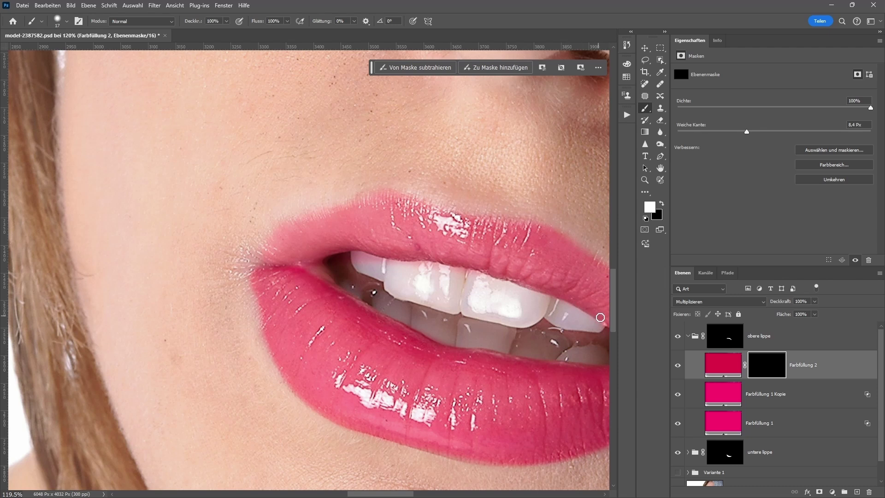
{"action": "mouse_move", "coordinate": [515, 281]}
{"action": "left_mouse_down"}
{"action": "mouse_move", "coordinate": [599, 318]}
{"action": "mouse_move", "coordinate": [472, 257]}
{"action": "mouse_move", "coordinate": [562, 323]}
{"action": "left_mouse_up"}
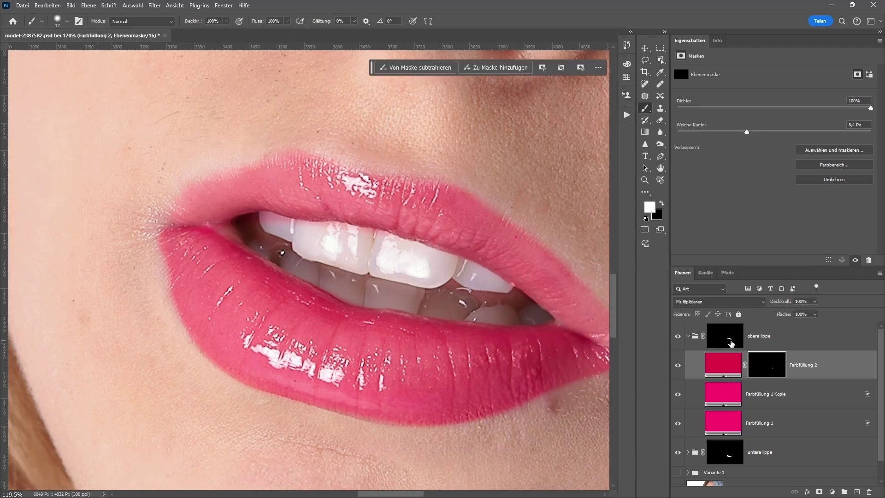
{"action": "left_click", "coordinate": [731, 341], "text": "alt"}
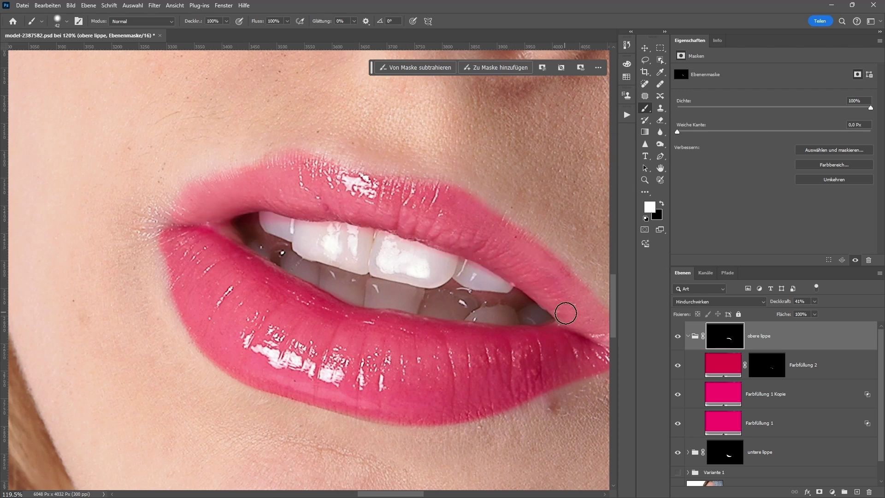
{"action": "left_click", "coordinate": [765, 369]}
{"action": "left_click", "coordinate": [731, 374]}
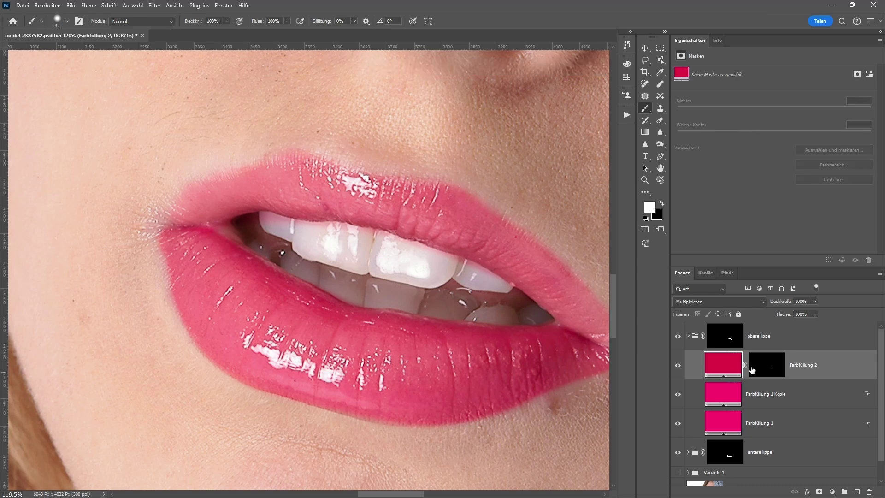
{"action": "left_click", "coordinate": [678, 365]}
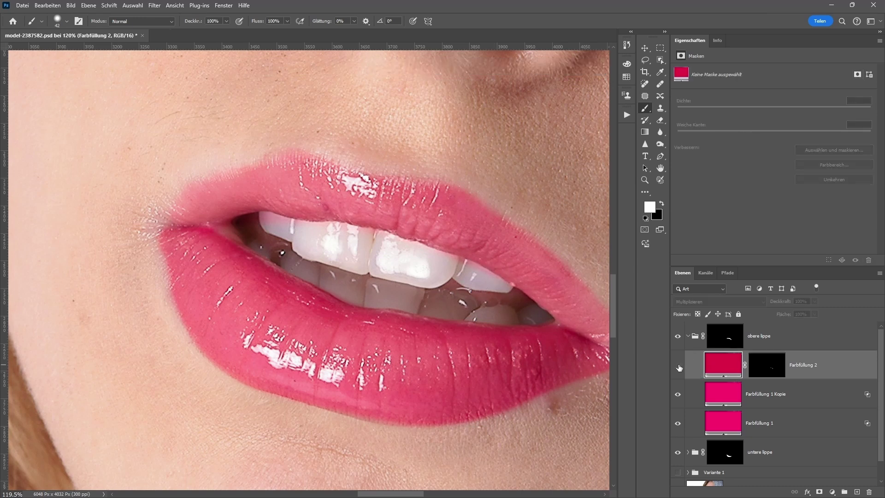
{"action": "left_click", "coordinate": [678, 366]}
{"action": "left_click", "coordinate": [677, 366]}
{"action": "scroll", "coordinate": [461, 286], "scroll_direction": "down", "scroll_amount": 3}
{"action": "scroll", "coordinate": [463, 282], "scroll_direction": "down", "scroll_amount": 2}
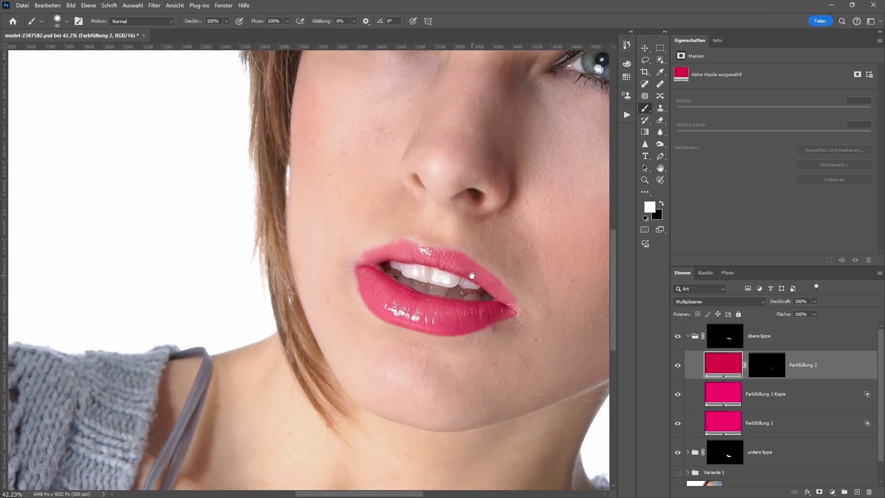
{"action": "scroll", "coordinate": [461, 266], "scroll_direction": "down", "scroll_amount": 2}
{"action": "left_click_drag", "start_coordinate": [446, 261], "coordinate": [397, 268]}
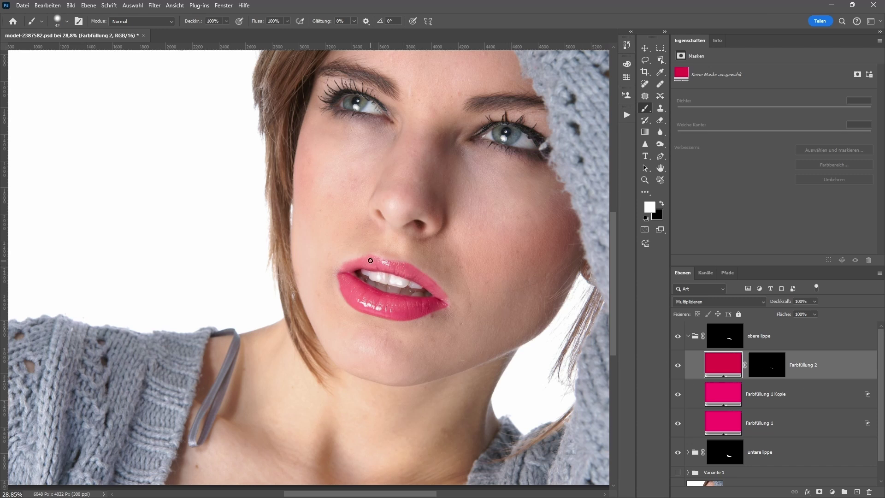
Set the Farbfüllung 1 Kopie layer's opacity to 57%.
{"action": "left_click", "coordinate": [790, 398]}
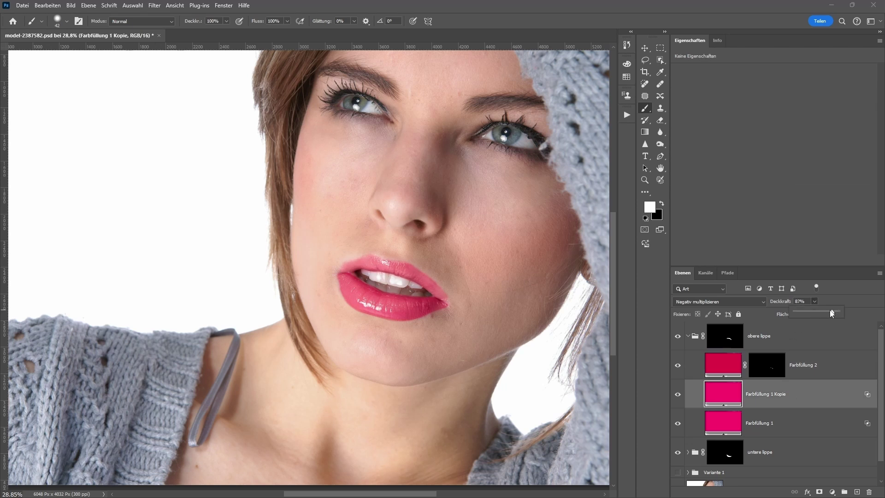
{"action": "left_click_drag", "start_coordinate": [832, 313], "coordinate": [820, 313]}
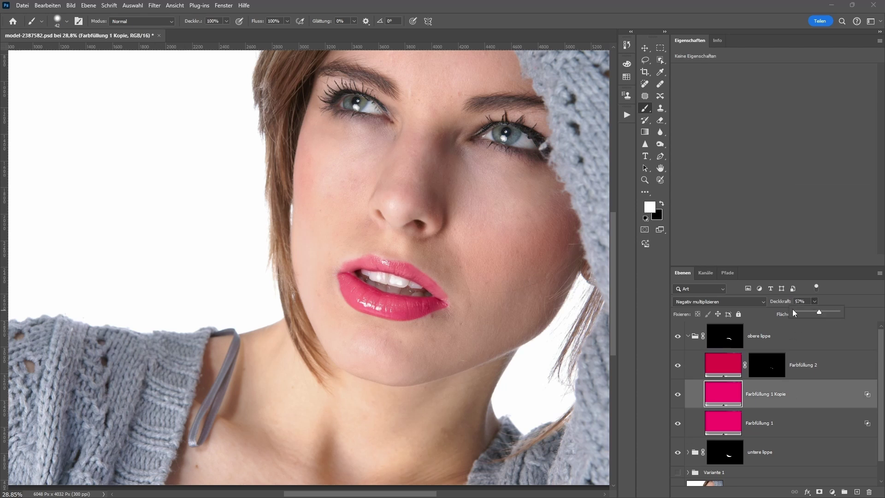